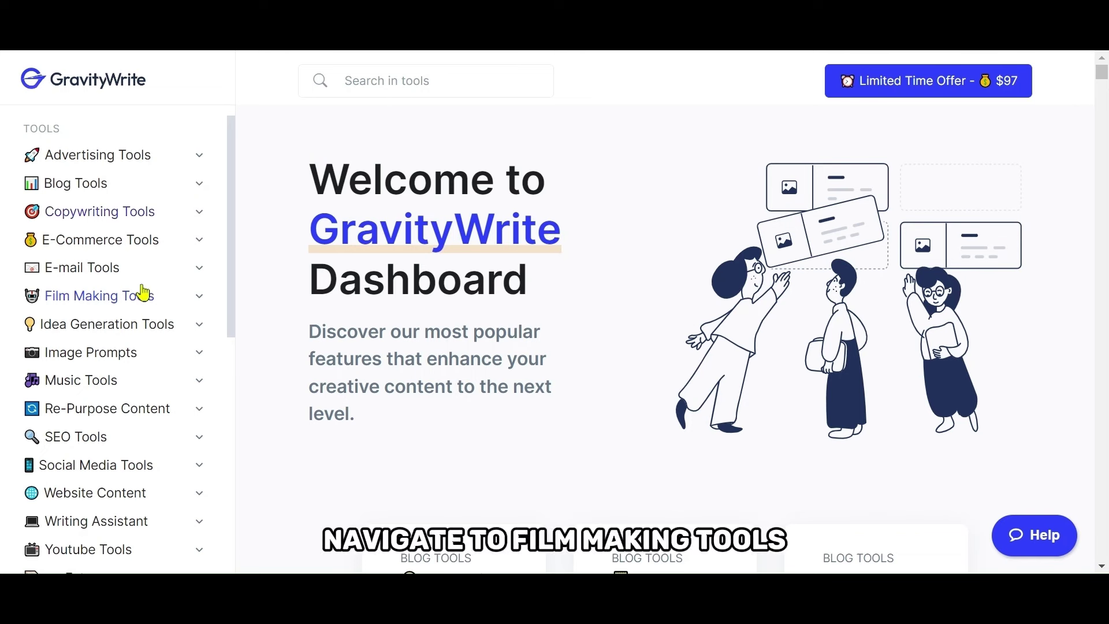
- Open Movie Trailer Script and enter genre Action, duration 35, story 'Roman attack on enemy'
left_click(143, 301)
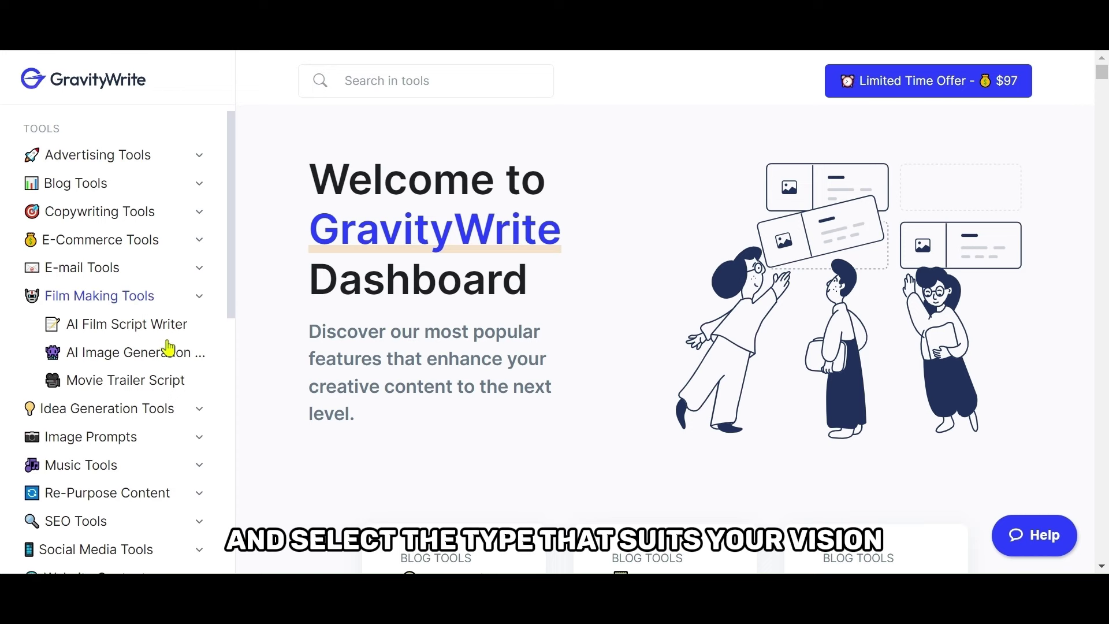
left_click(141, 382)
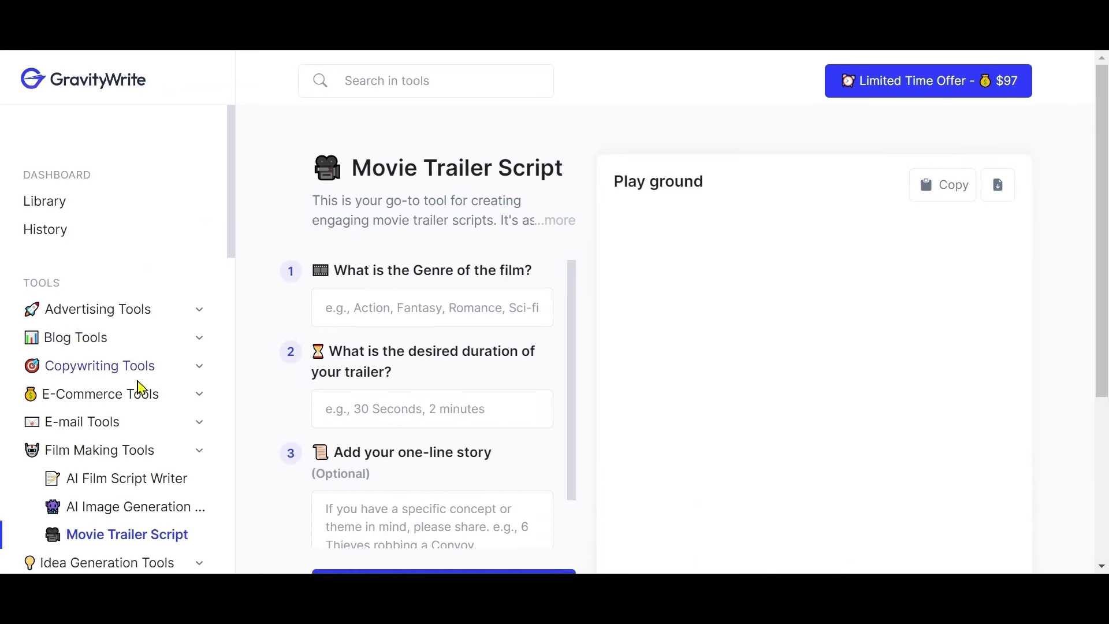
scroll(142, 389, "down", 7)
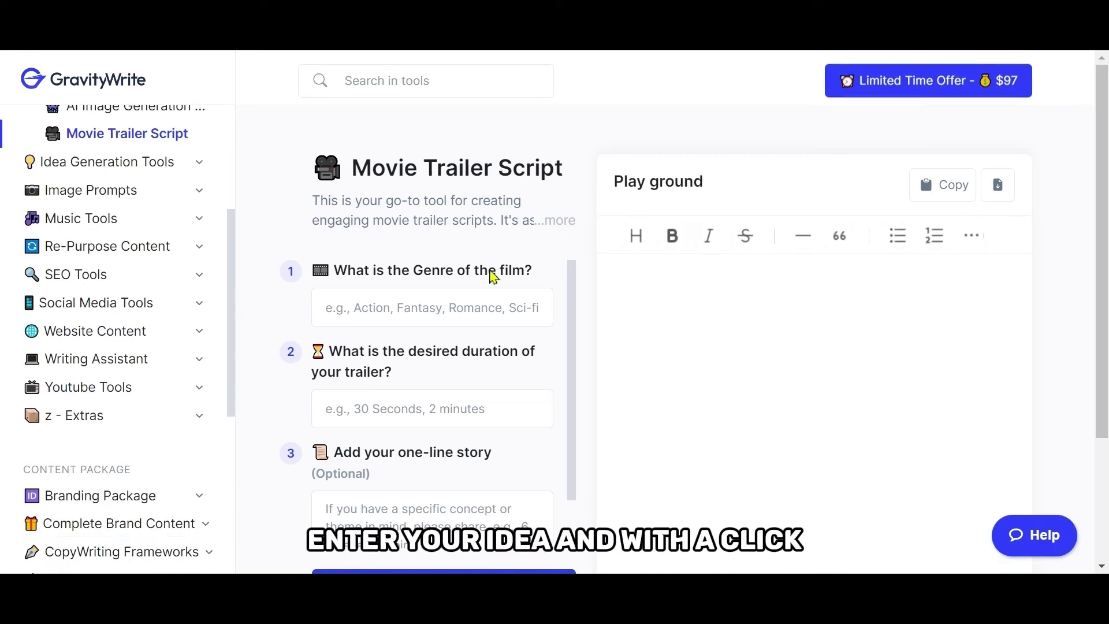
type("A")
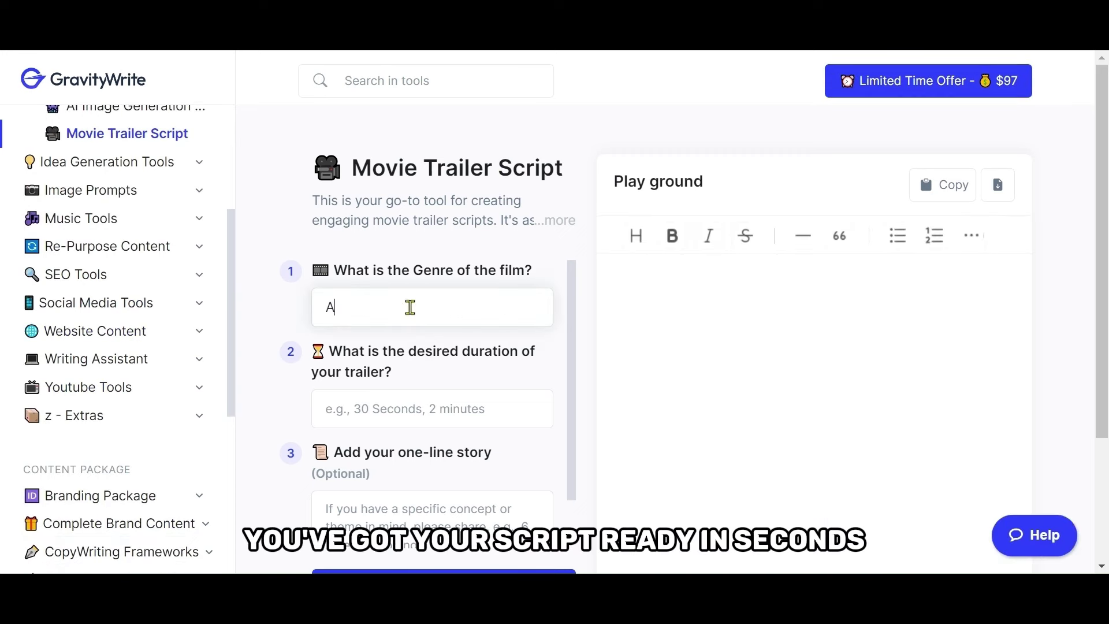
type("ction")
left_click(327, 410)
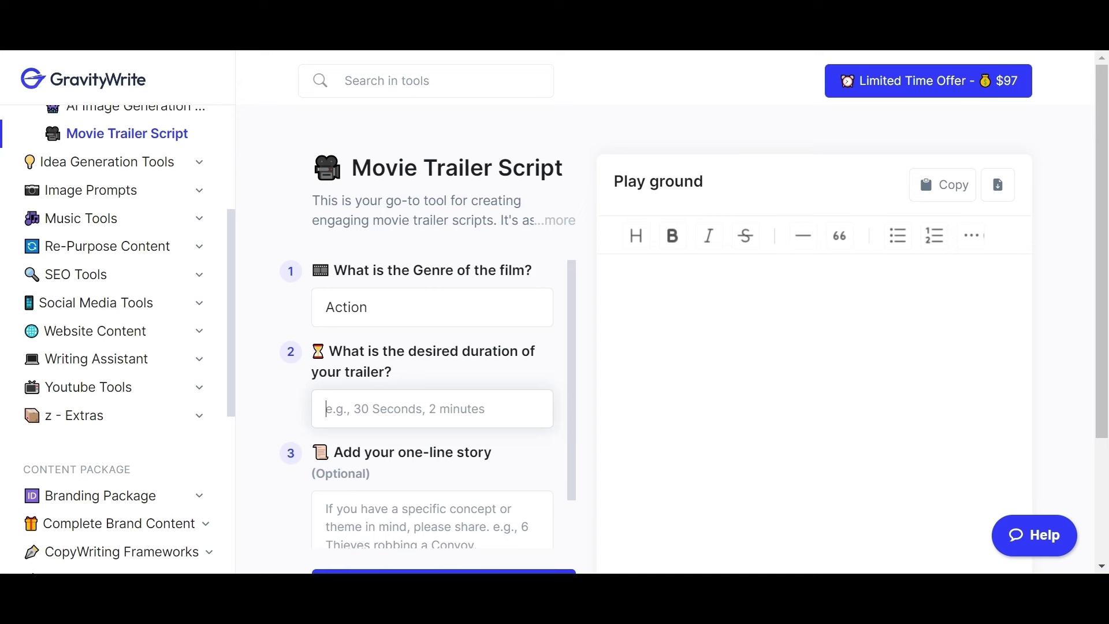
type("35 Seconds")
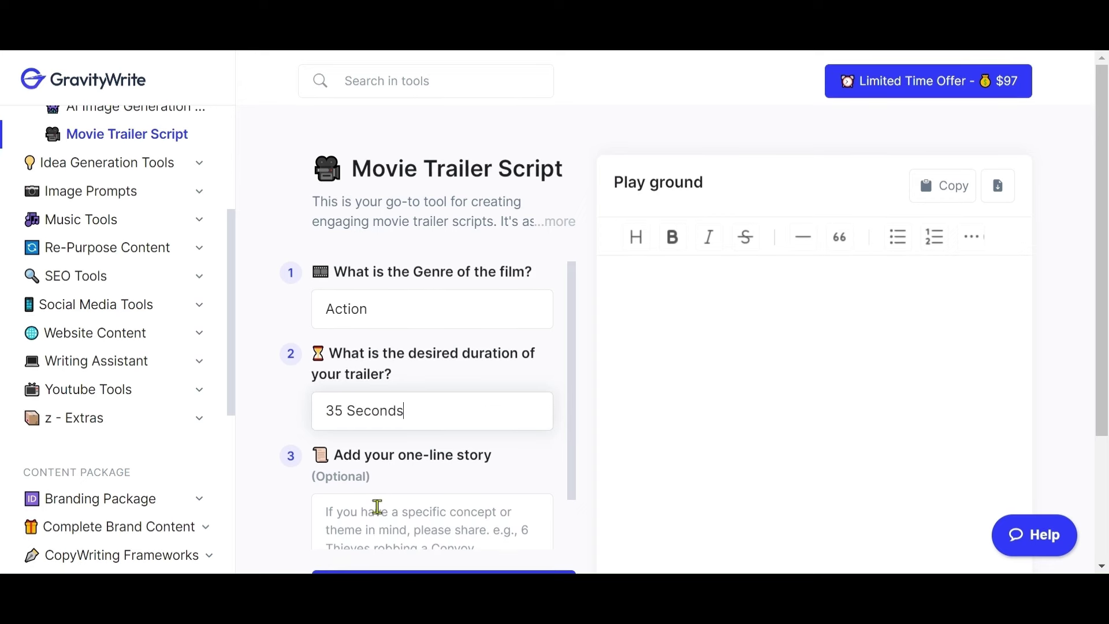
left_click(379, 518)
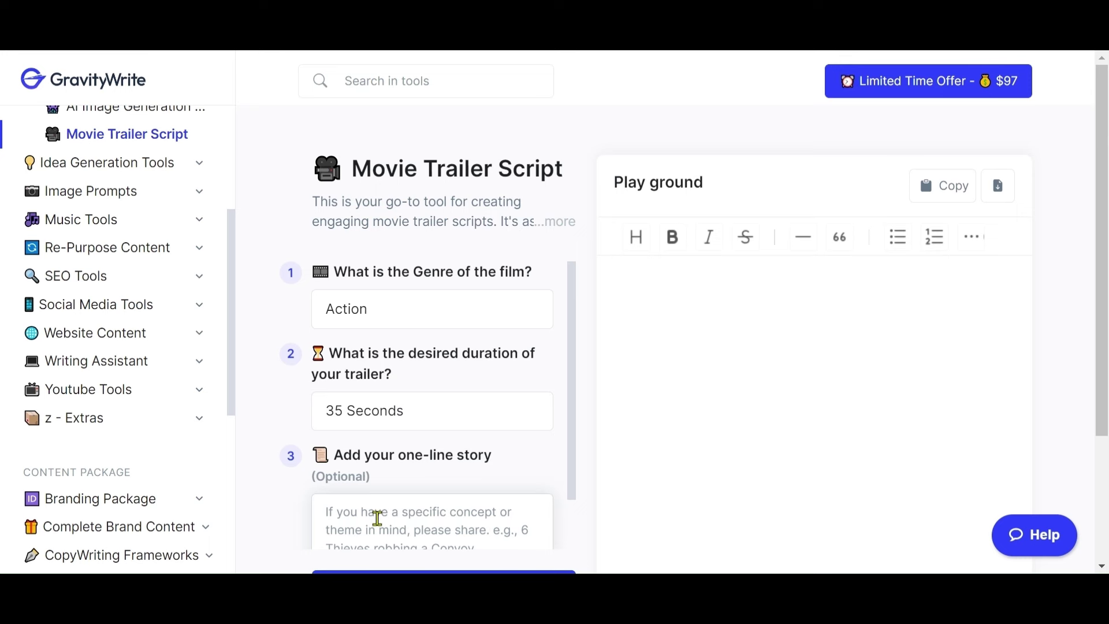
type("Roman attack on")
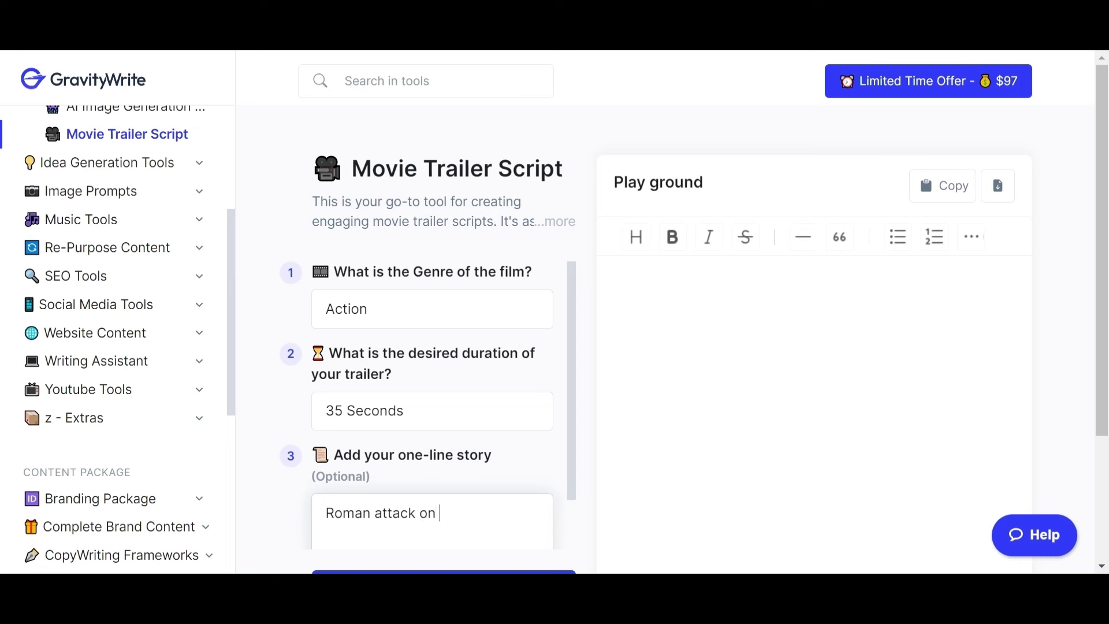
type("enemy")
scroll(653, 413, "down", 3)
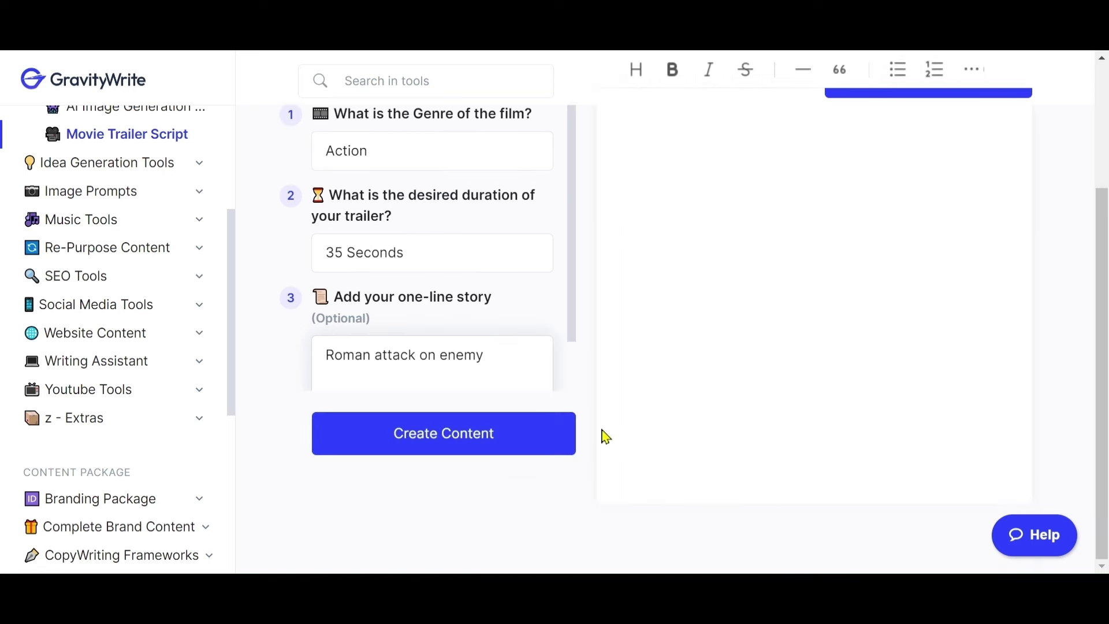
- Generate the Roman Retribution trailer script and scroll through its timed scenes
left_click(460, 448)
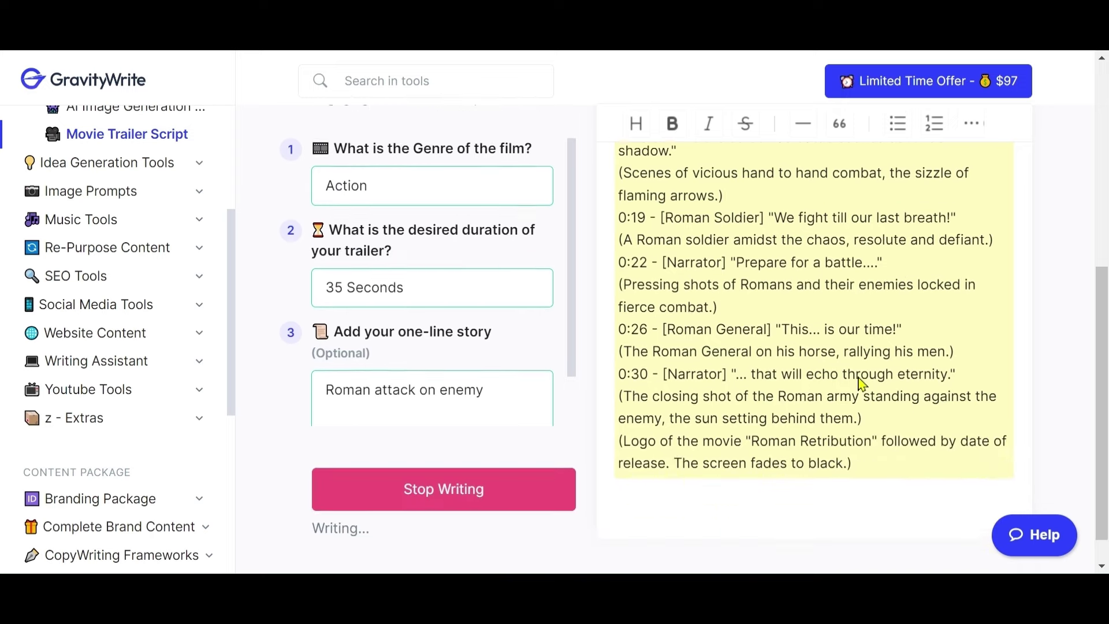
scroll(861, 383, "up", 8)
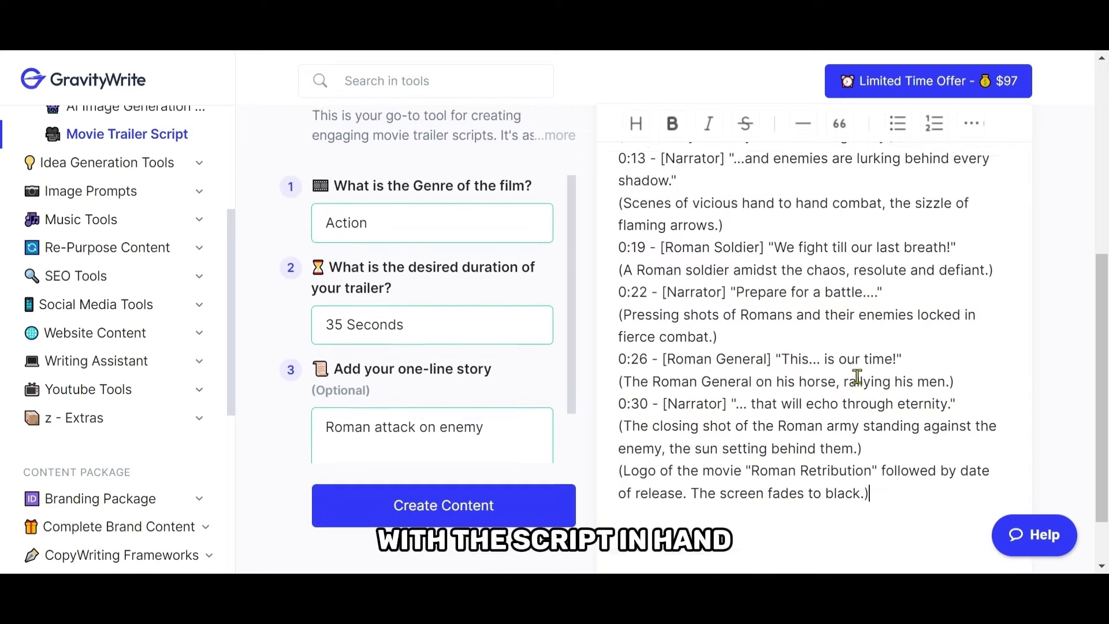
scroll(859, 375, "down", 3)
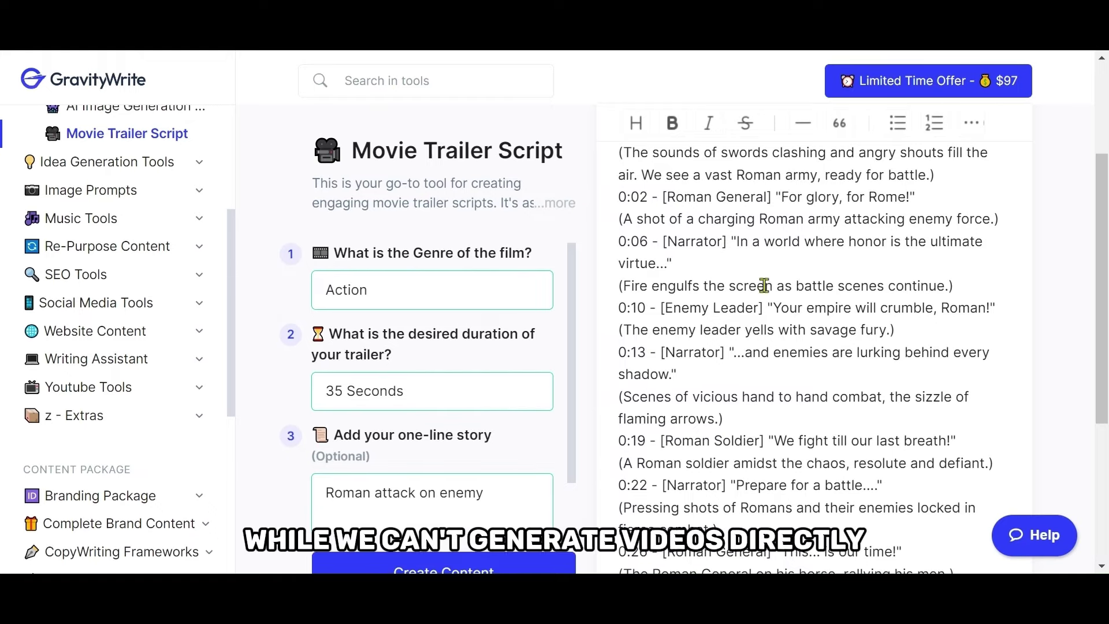
scroll(764, 285, "down", 3)
scroll(763, 285, "up", 6)
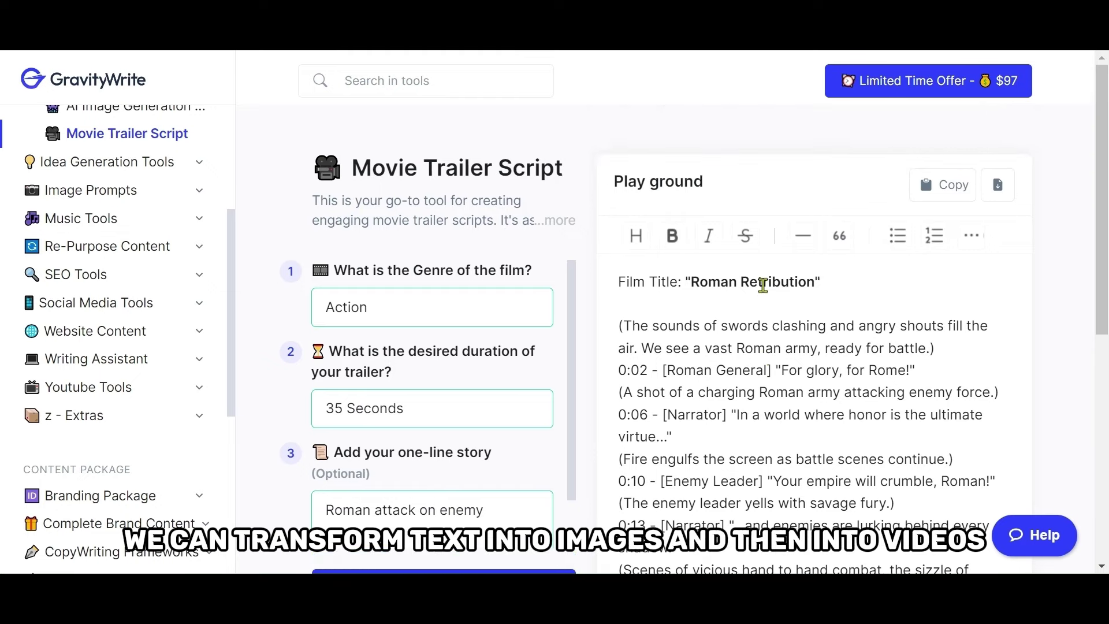
scroll(912, 327, "down", 3)
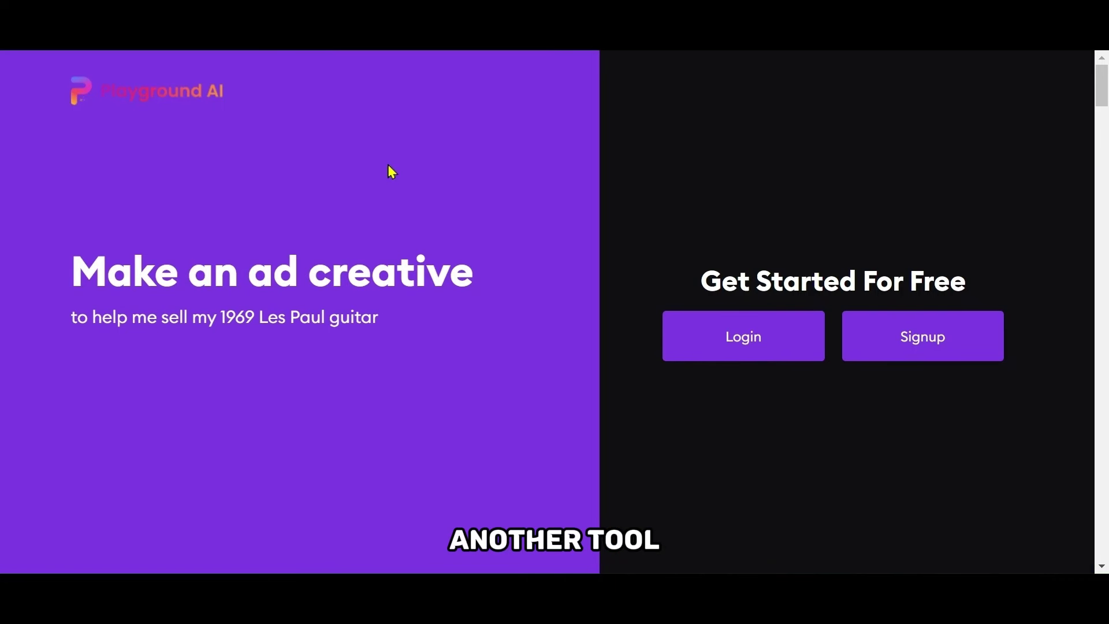
scroll(392, 172, "down", 5)
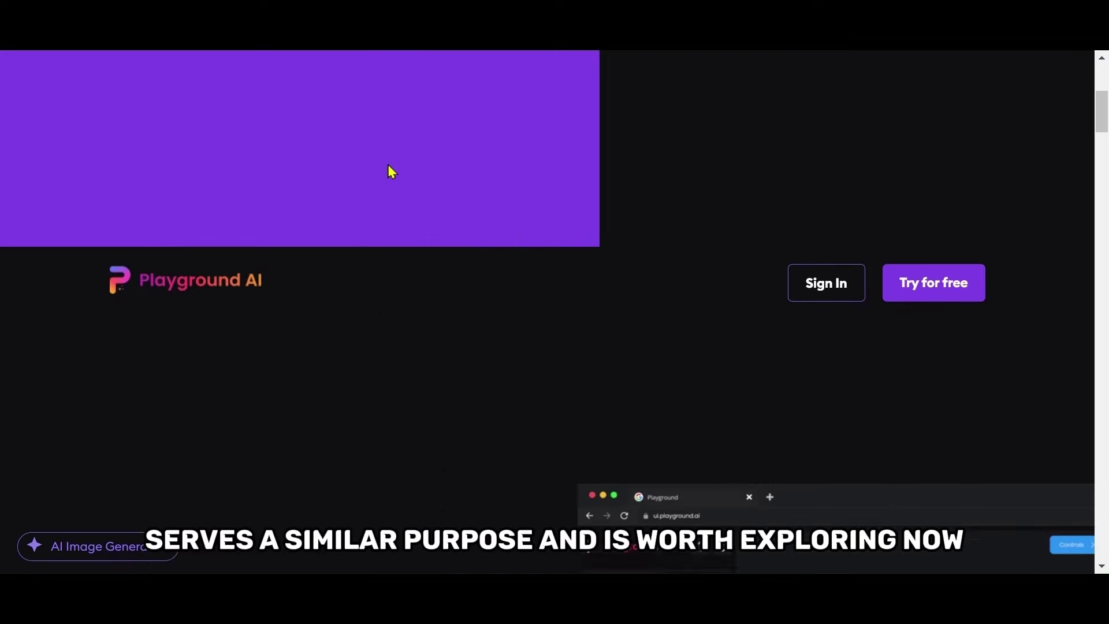
scroll(392, 172, "down", 3)
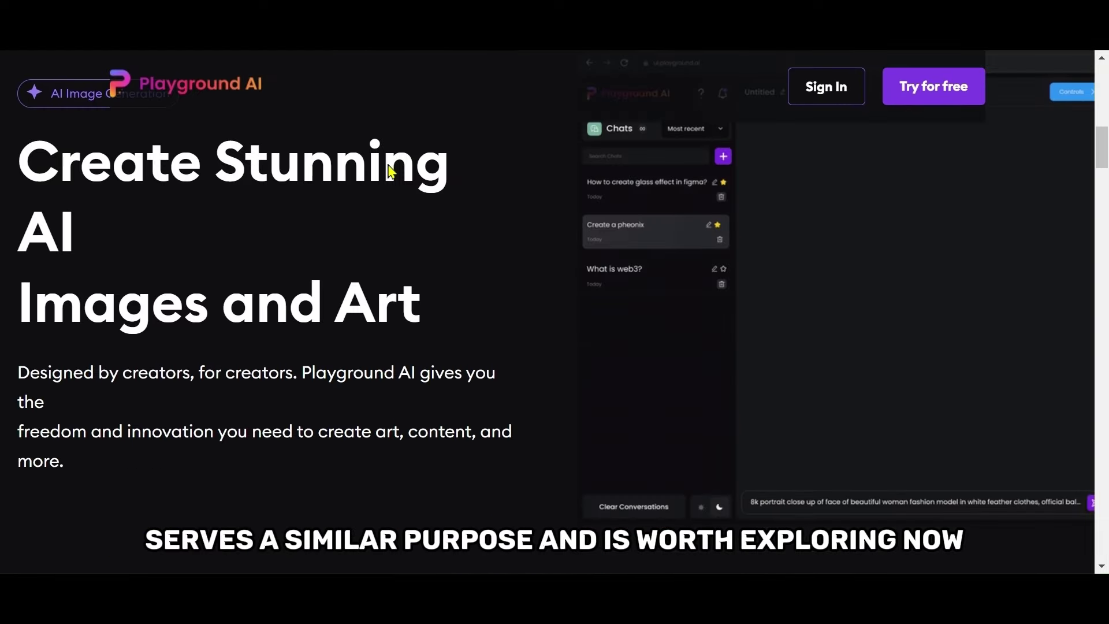
scroll(392, 172, "down", 5)
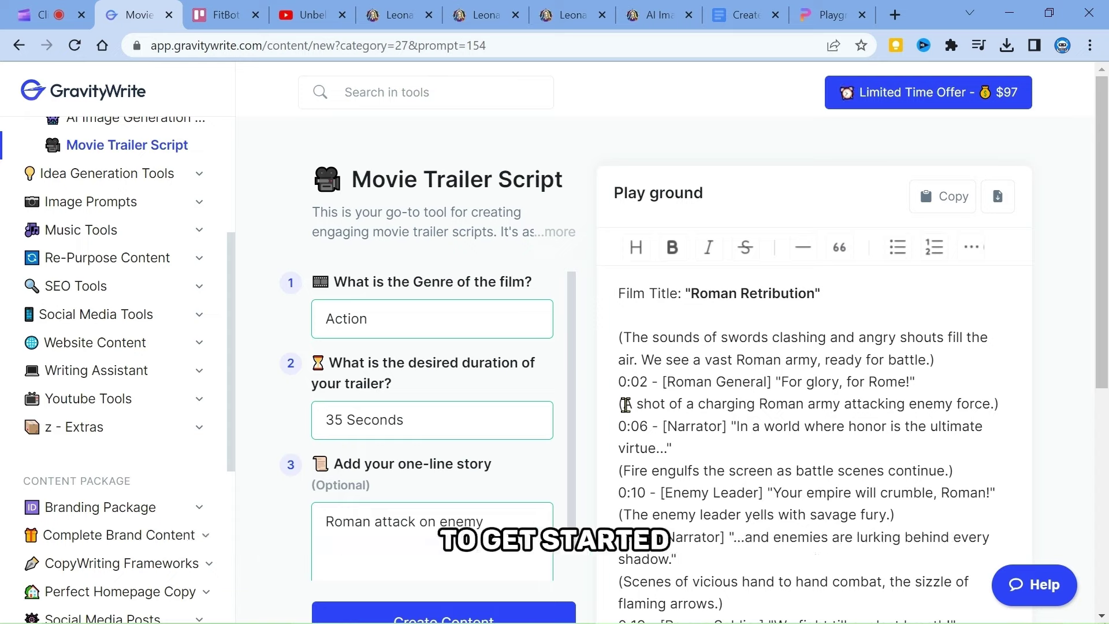
- Generate Leonardo.ai images from the script's charging Roman army shot description
left_click_drag(626, 403, 985, 406)
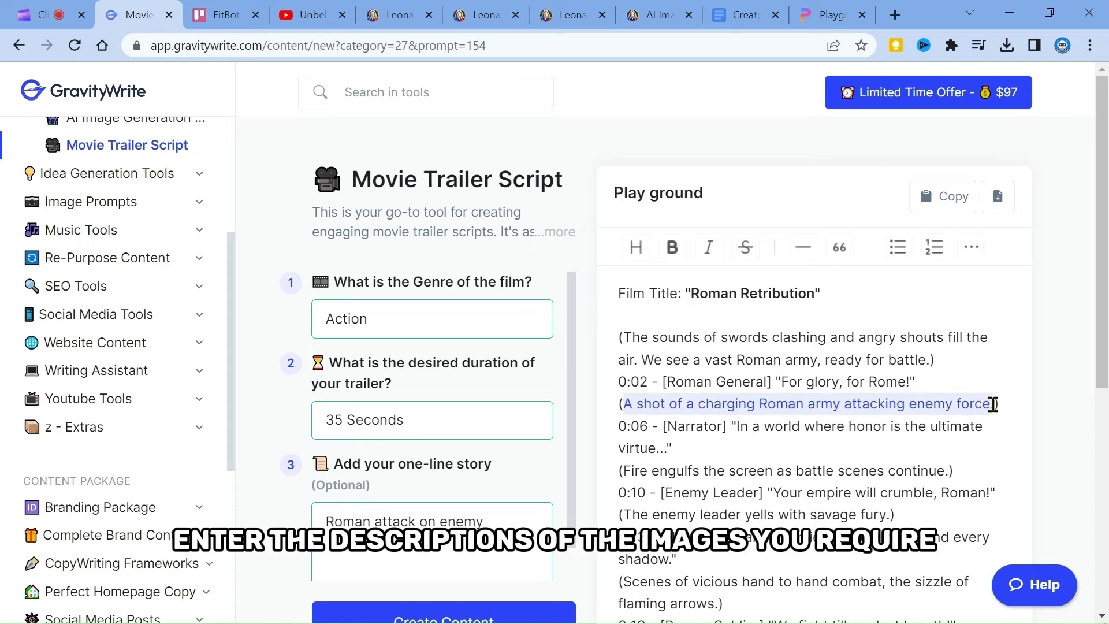
left_click(656, 18)
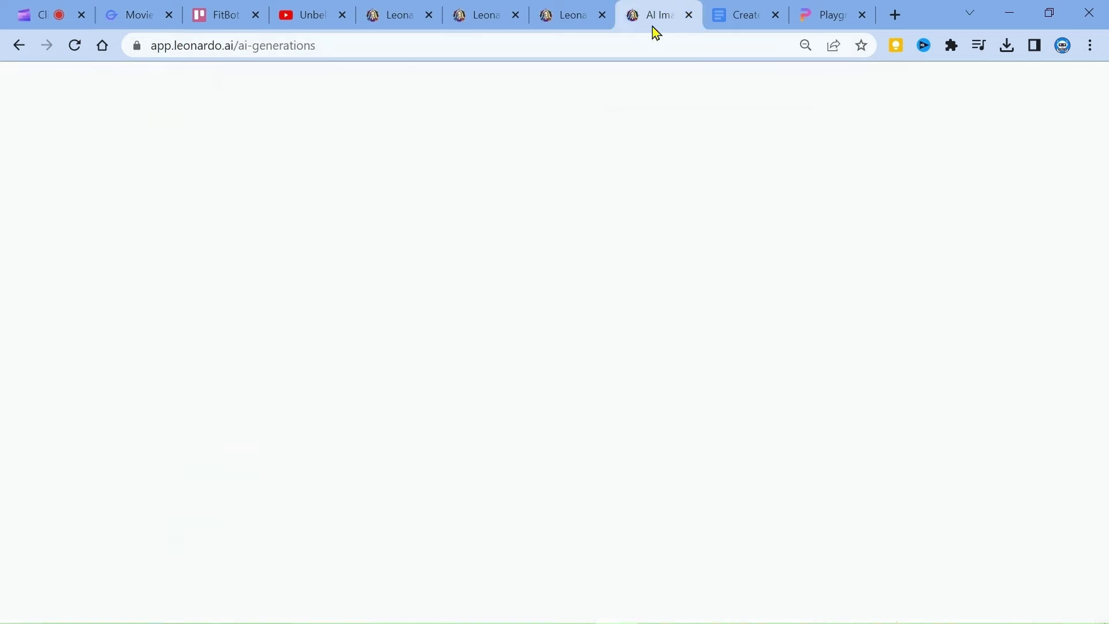
triple_click(580, 132)
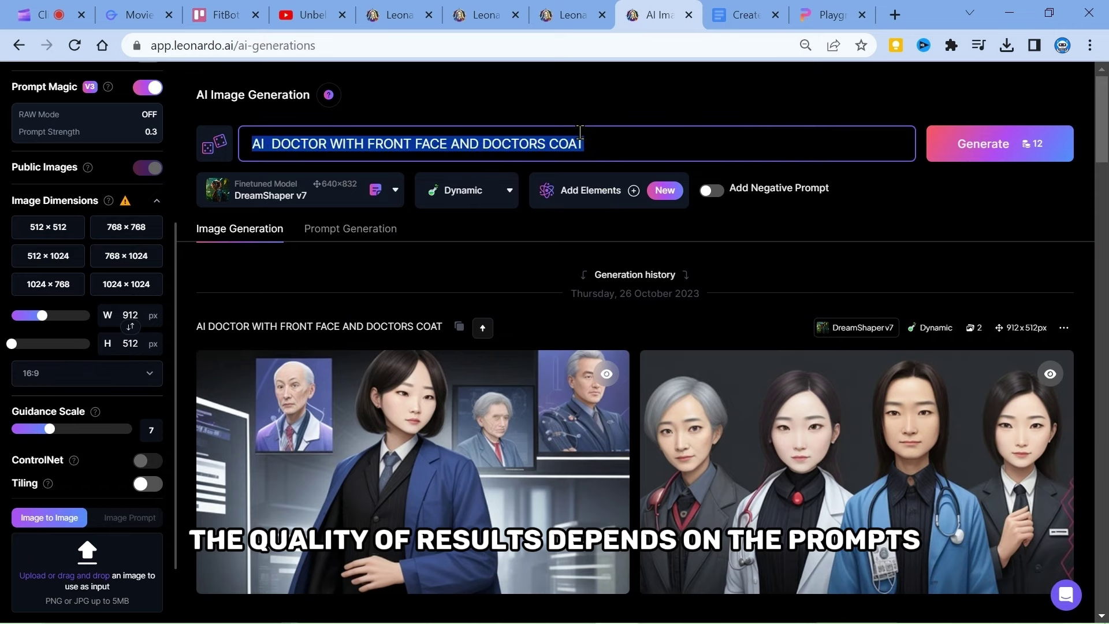
type("A shot of a charging Roman army attacking enemy force.")
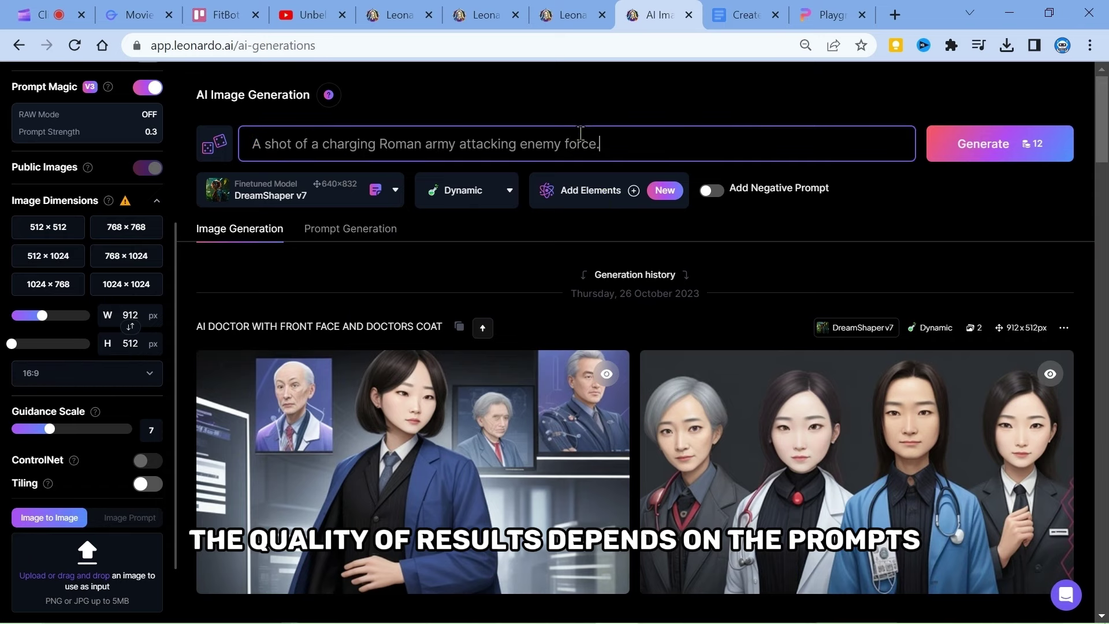
left_click(998, 149)
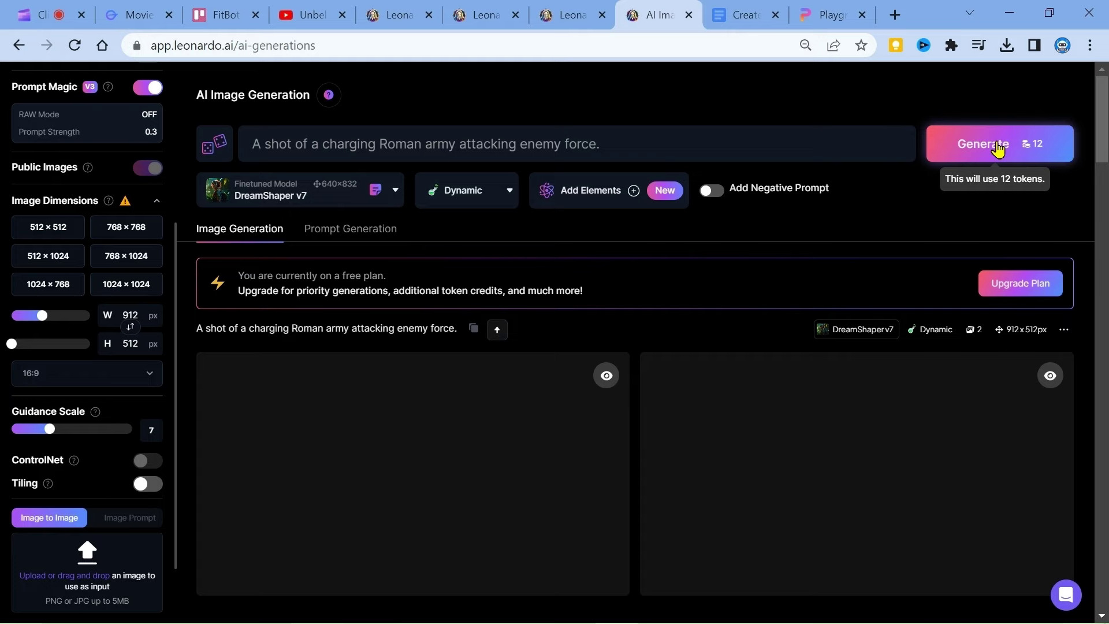
scroll(774, 482, "down", 2)
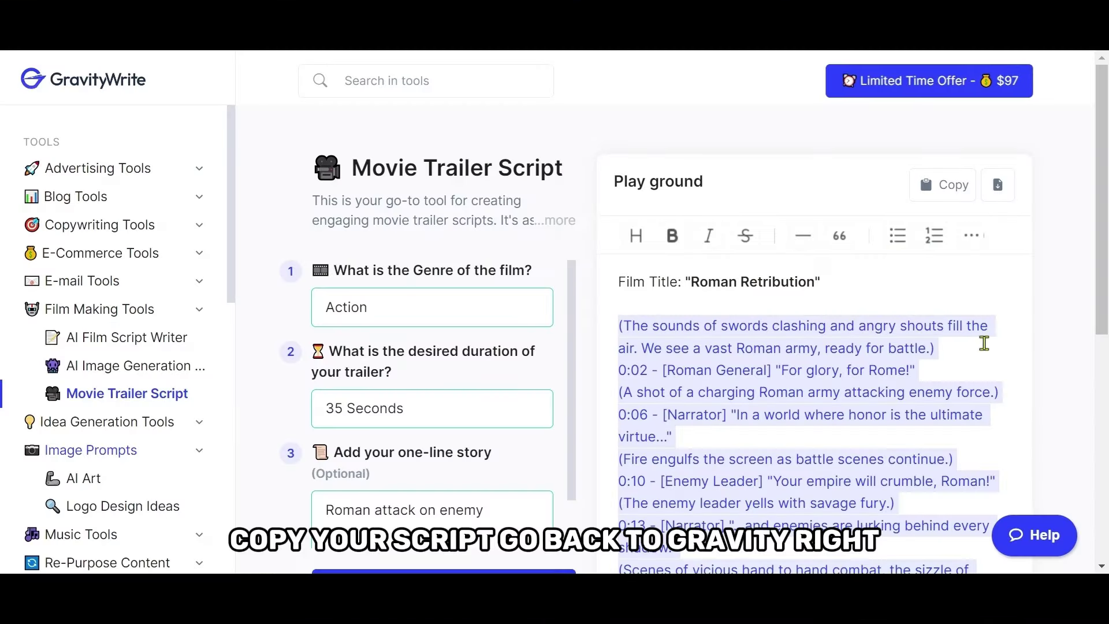
- Select the whole Roman Retribution trailer script for copying
left_click(997, 371)
left_click_drag(617, 324, 893, 438)
scroll(725, 431, "down", 3)
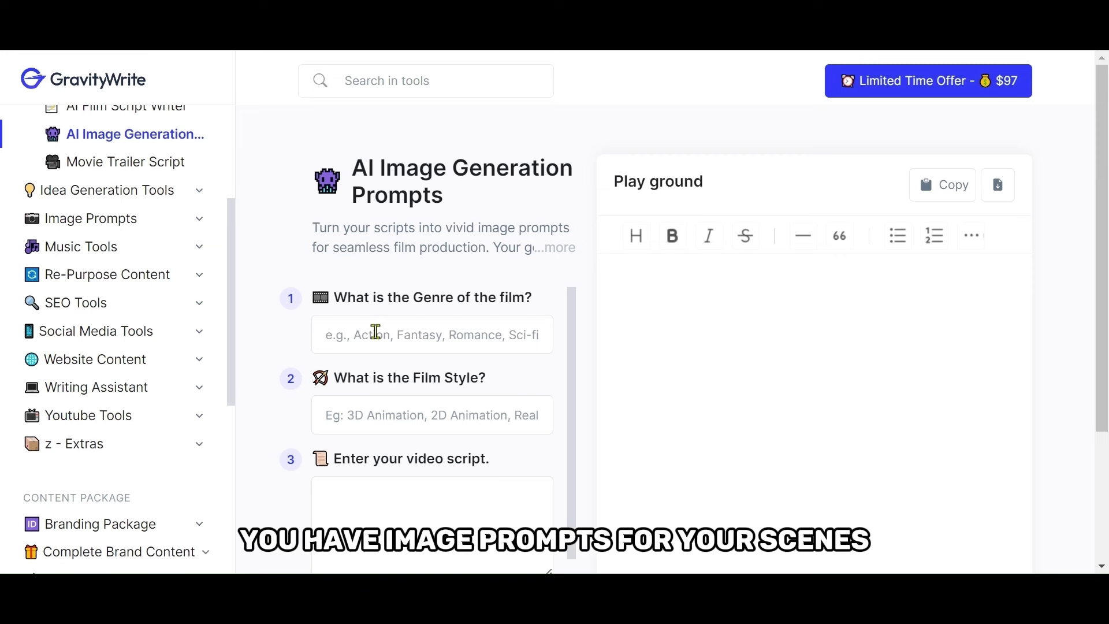
- Fill the image prompts form with genre Action, style Realistic and the pasted trailer script
left_click(376, 331)
type("Action")
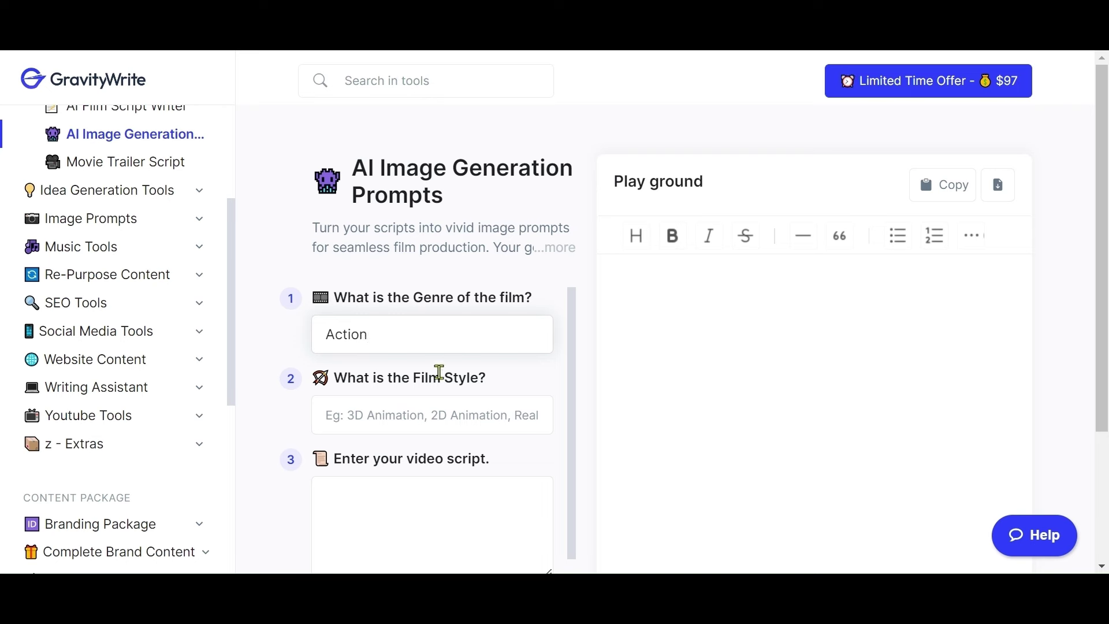
left_click(403, 418)
type("Realistic")
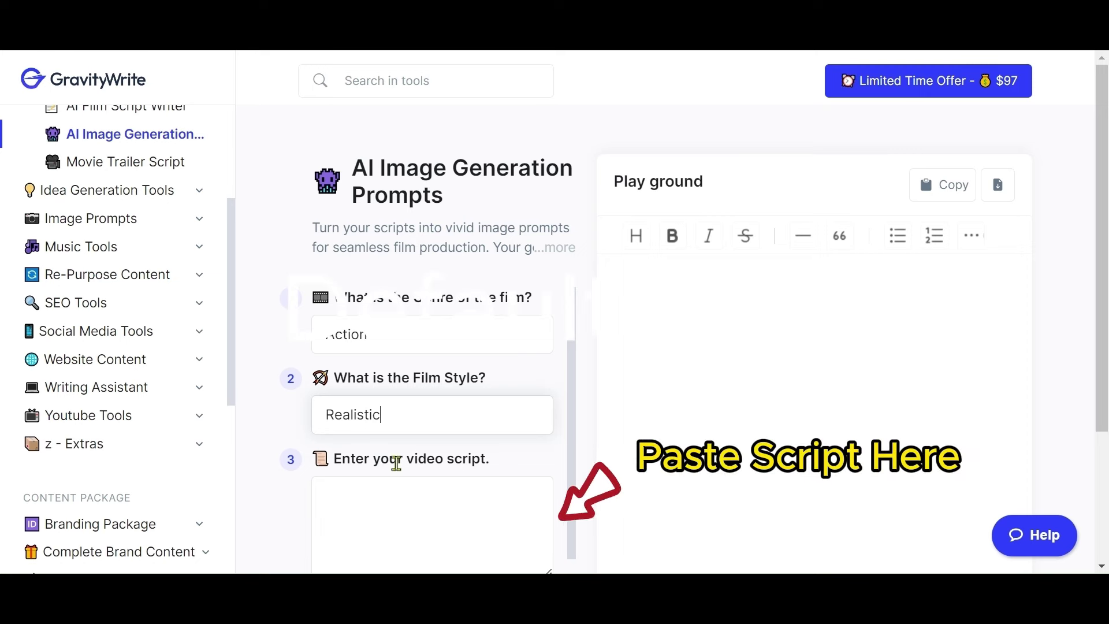
left_click(390, 485)
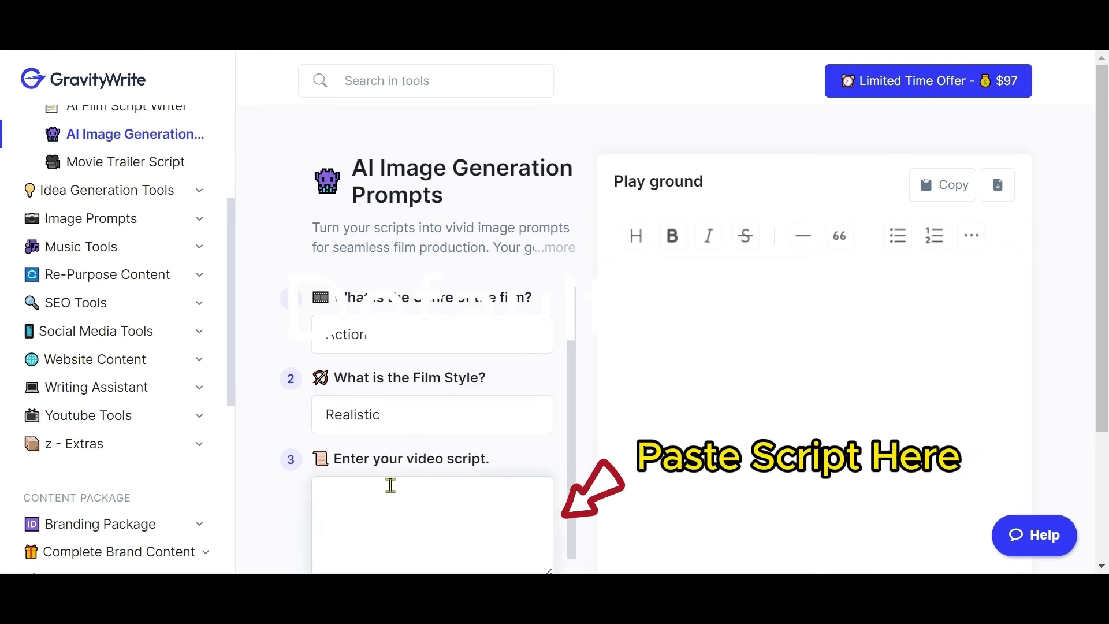
key("ctrl+v")
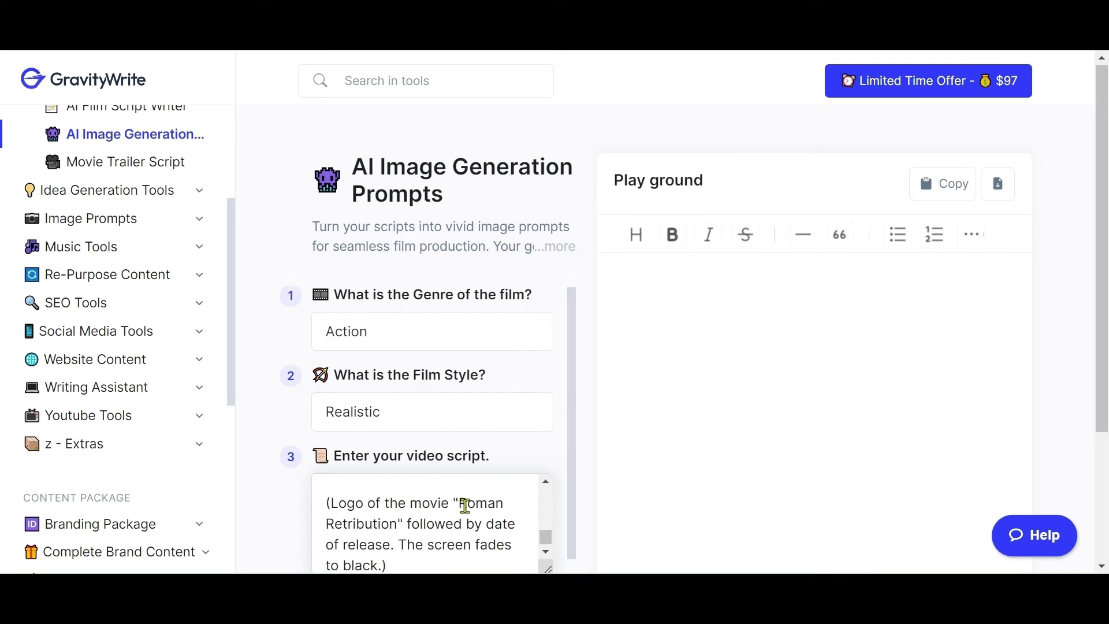
scroll(641, 495, "down", 3)
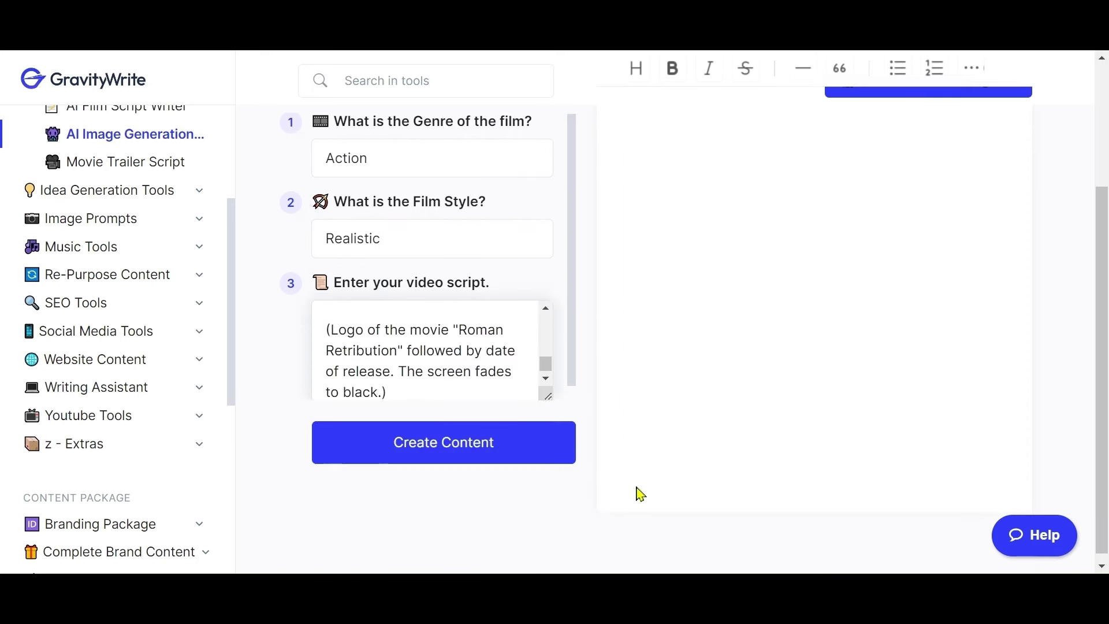
- Generate the per-scene image prompts and select the wide battlefield prompt
left_click(453, 449)
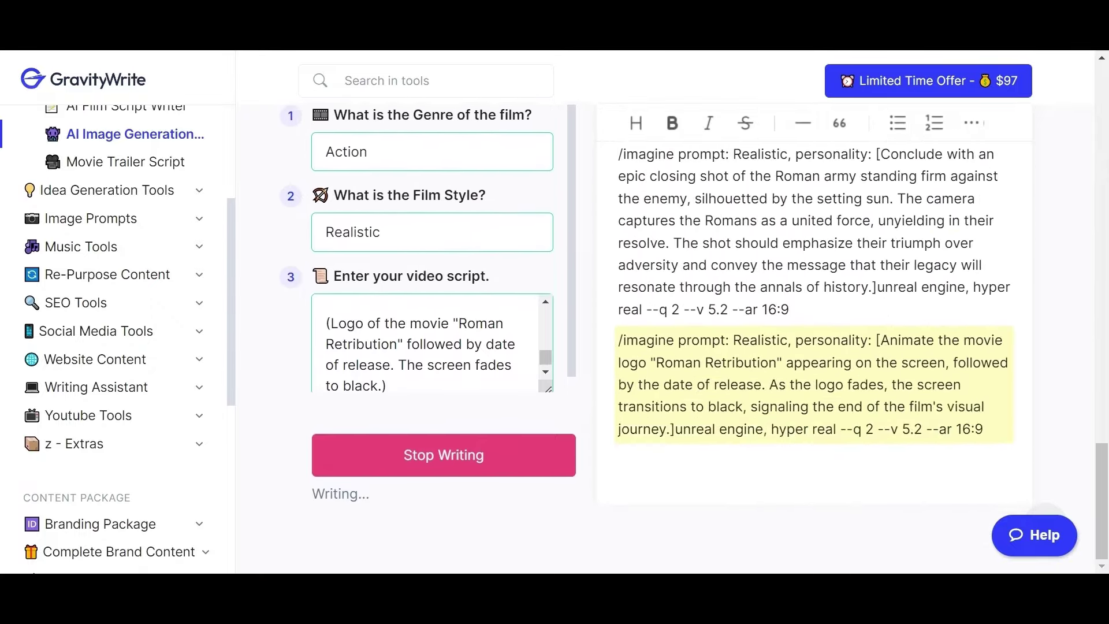
scroll(668, 310, "up", 3)
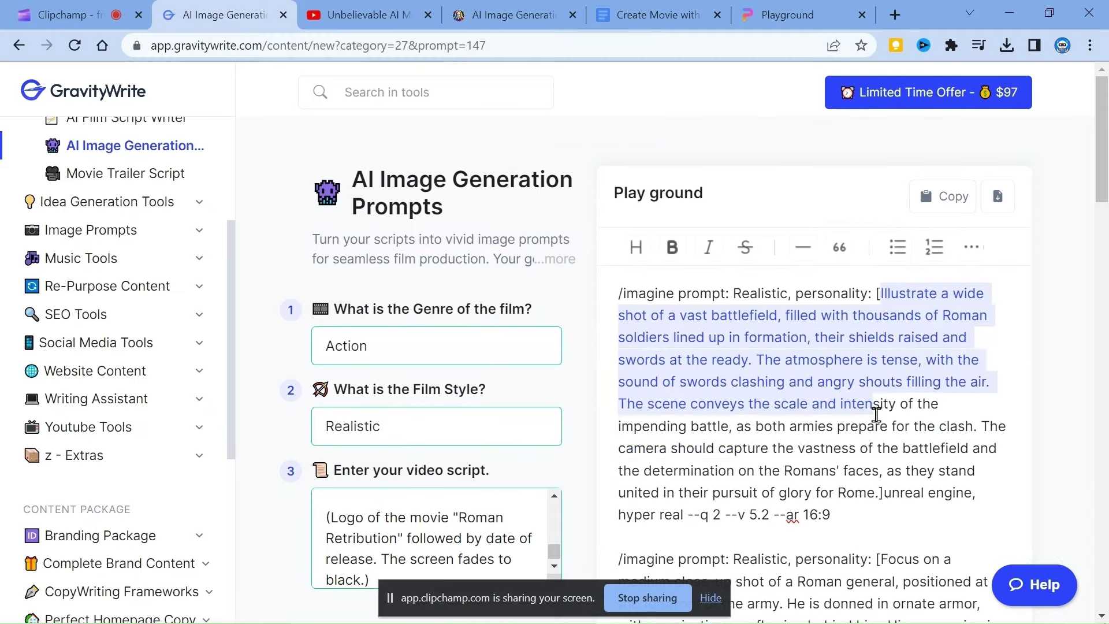
left_click_drag(877, 414, 683, 513)
key("ctrl+c")
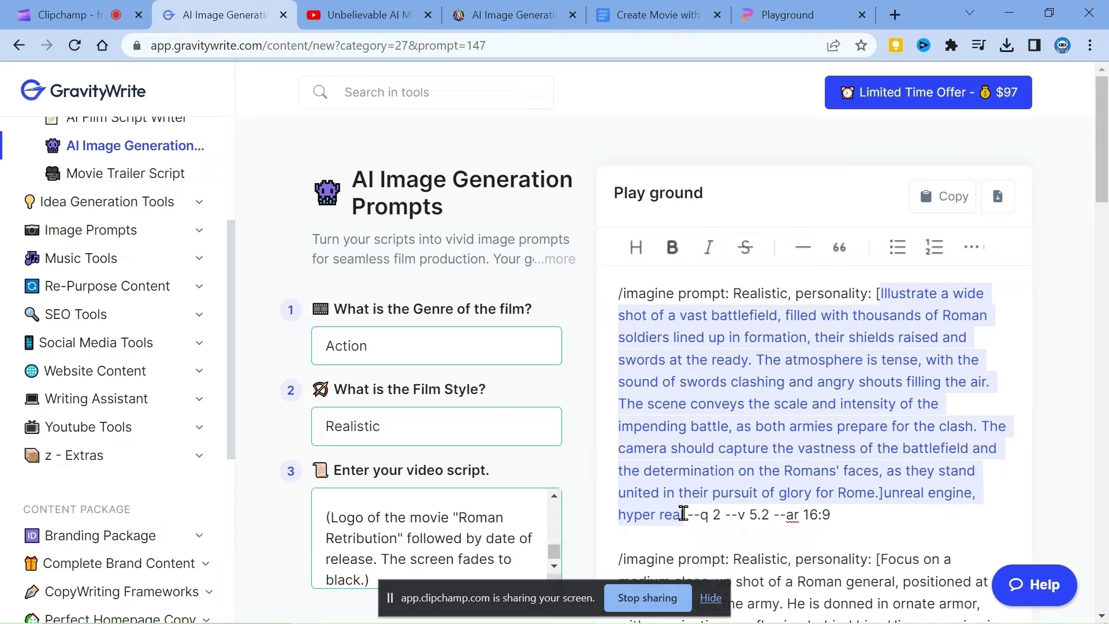
- Generate and download a Leonardo.ai image for the wide battlefield prompt
left_click(520, 15)
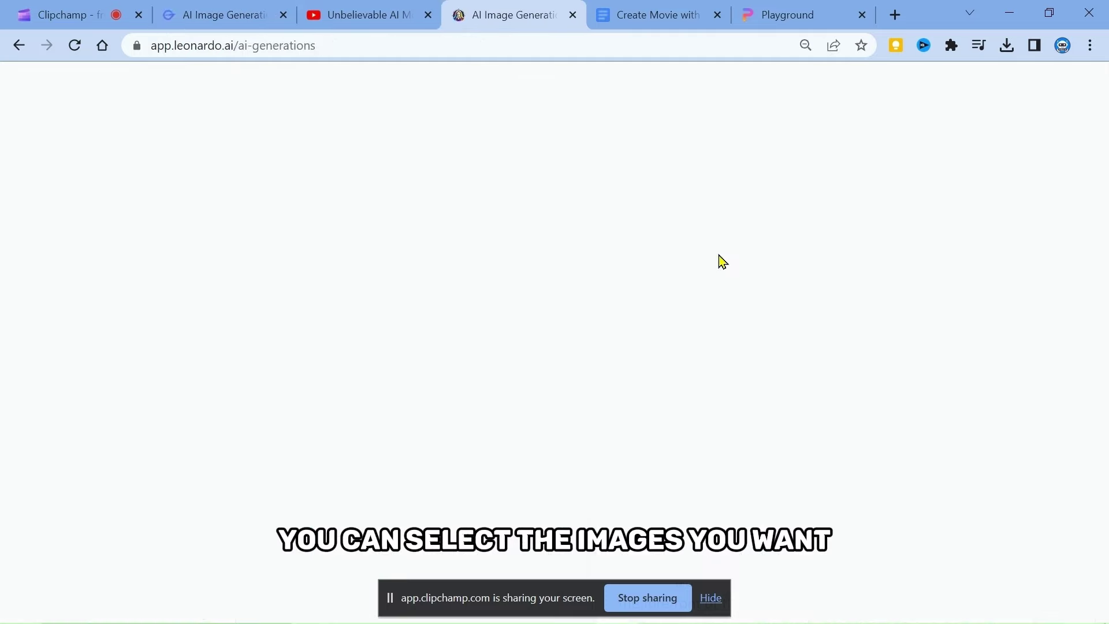
scroll(606, 202, "up", 2)
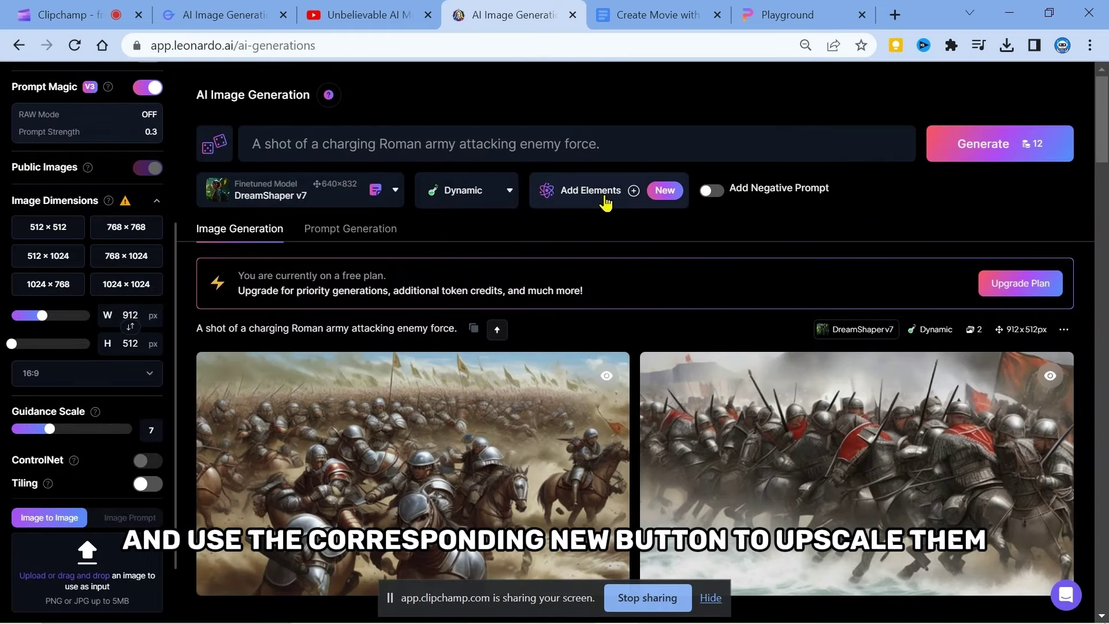
triple_click(564, 138)
key("ctrl+v")
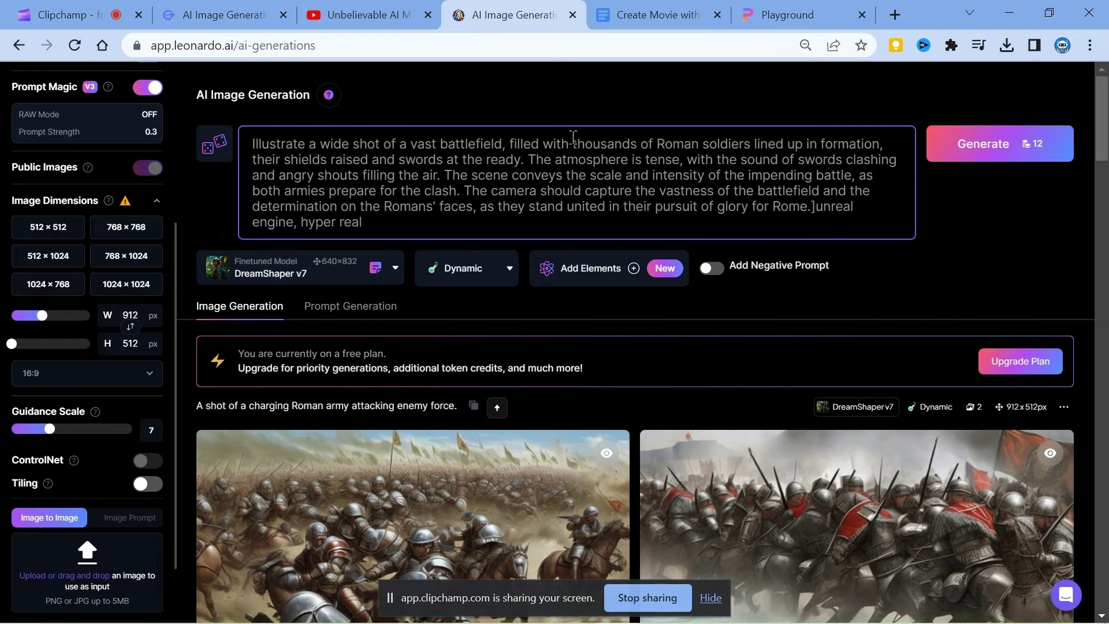
left_click(997, 144)
scroll(710, 406, "down", 3)
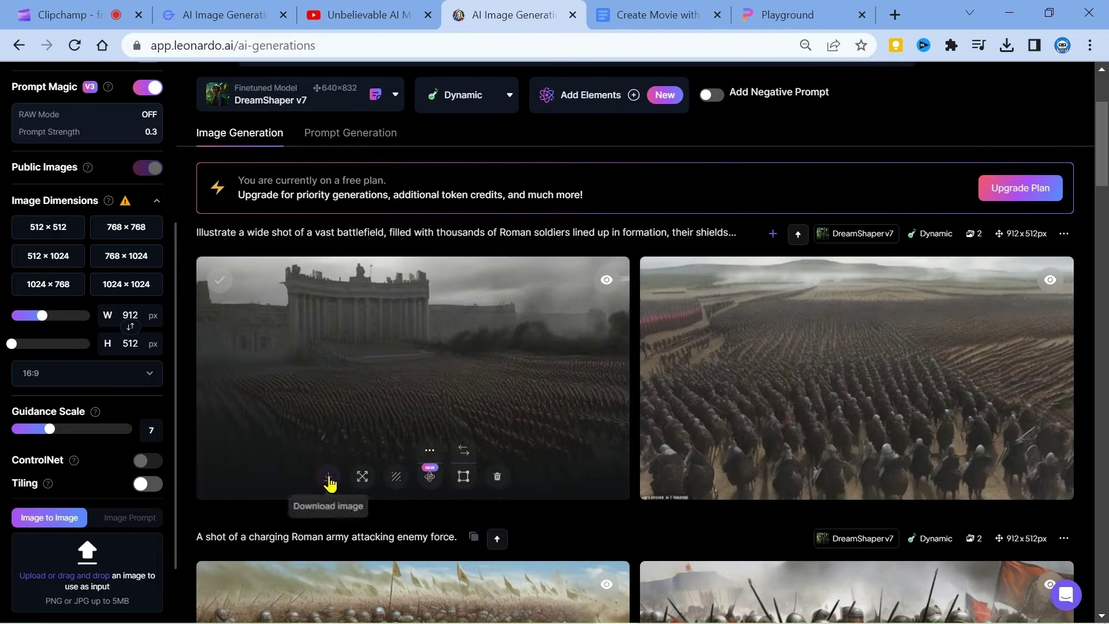
left_click(772, 477)
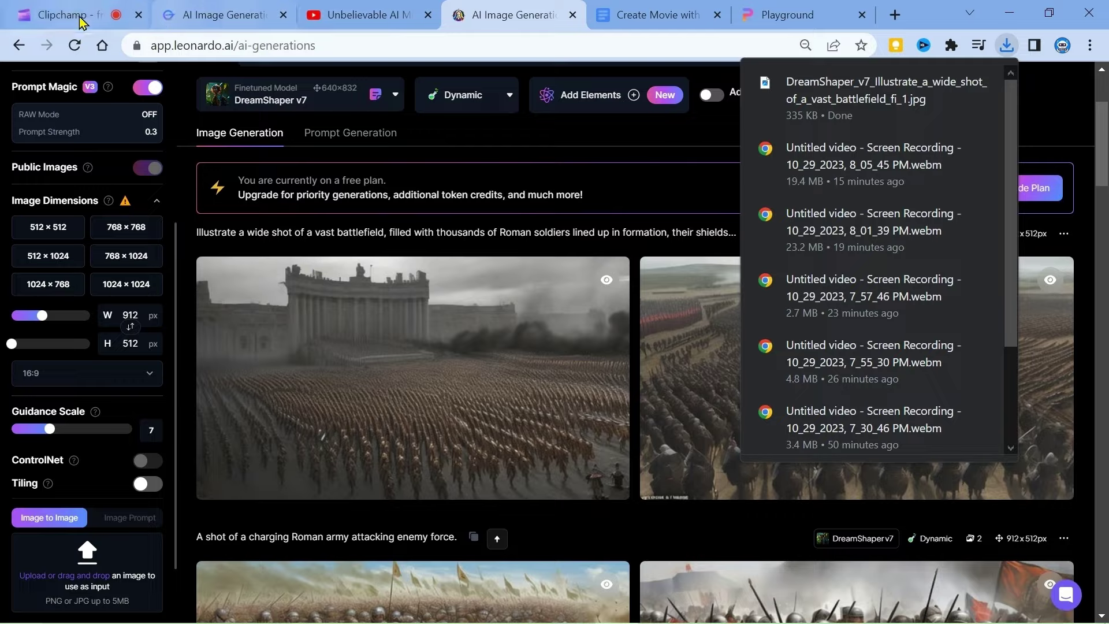
- Generate and download an image for the Roman general close-up prompt
left_click(225, 14)
left_click_drag(880, 386, 980, 540)
key("ctrl+c")
left_click(514, 15)
key("ctrl+a")
key("ctrl+v")
left_click(984, 143)
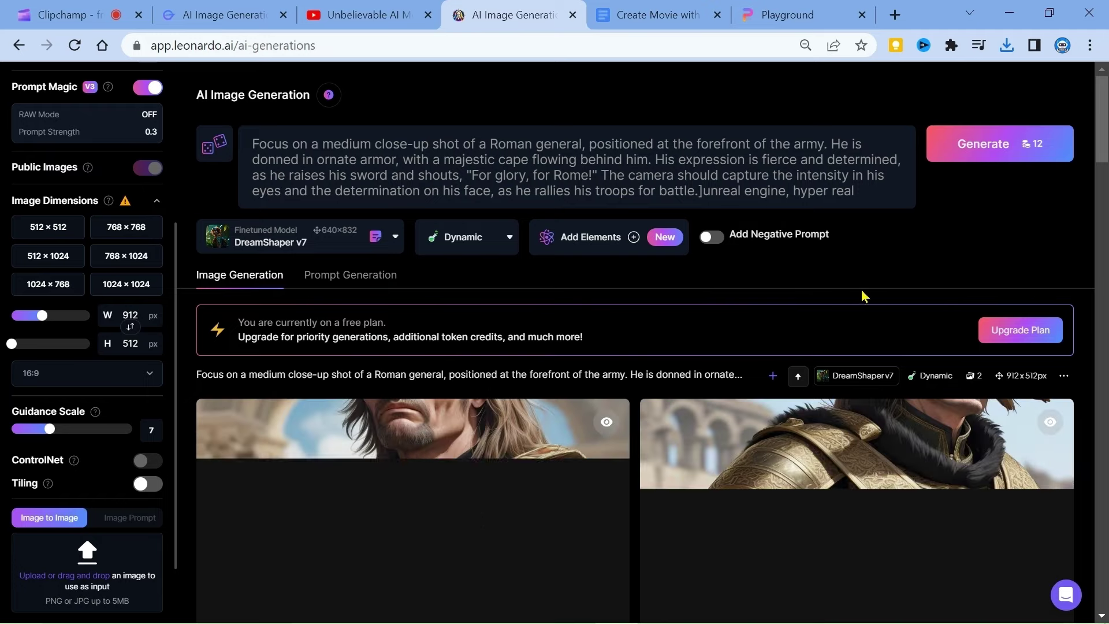
scroll(786, 375, "down", 2)
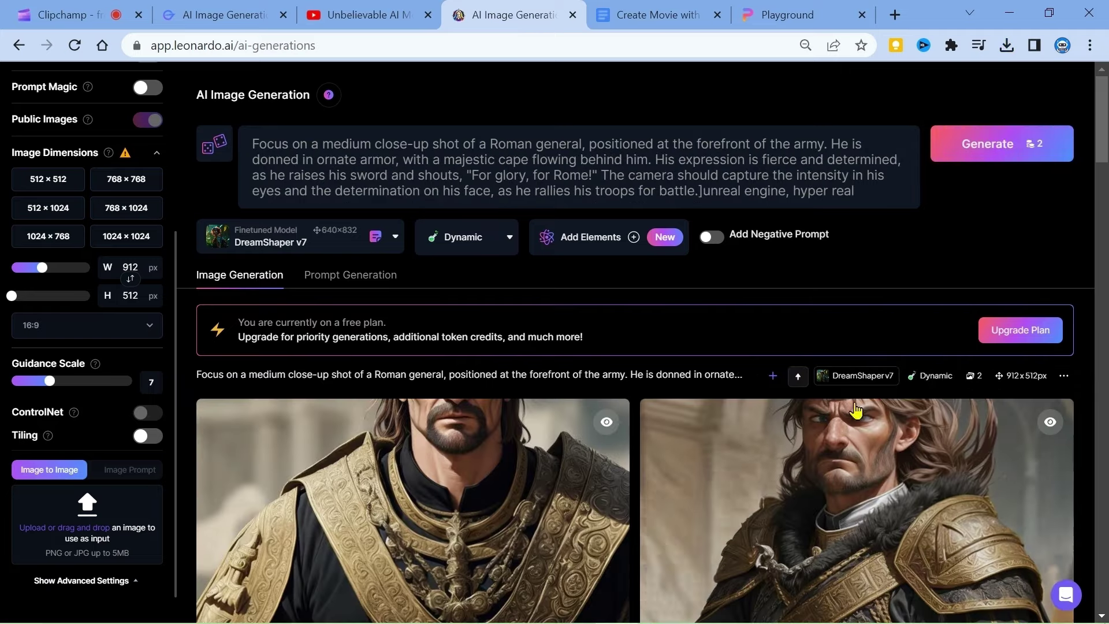
scroll(780, 451, "down", 3)
left_click(773, 445)
- Generate and download an image for the high-angle charging army prompt
left_click(222, 15)
left_click_drag(882, 348, 737, 523)
key("ctrl+c")
left_click(514, 15)
left_click(577, 174)
key("ctrl+a")
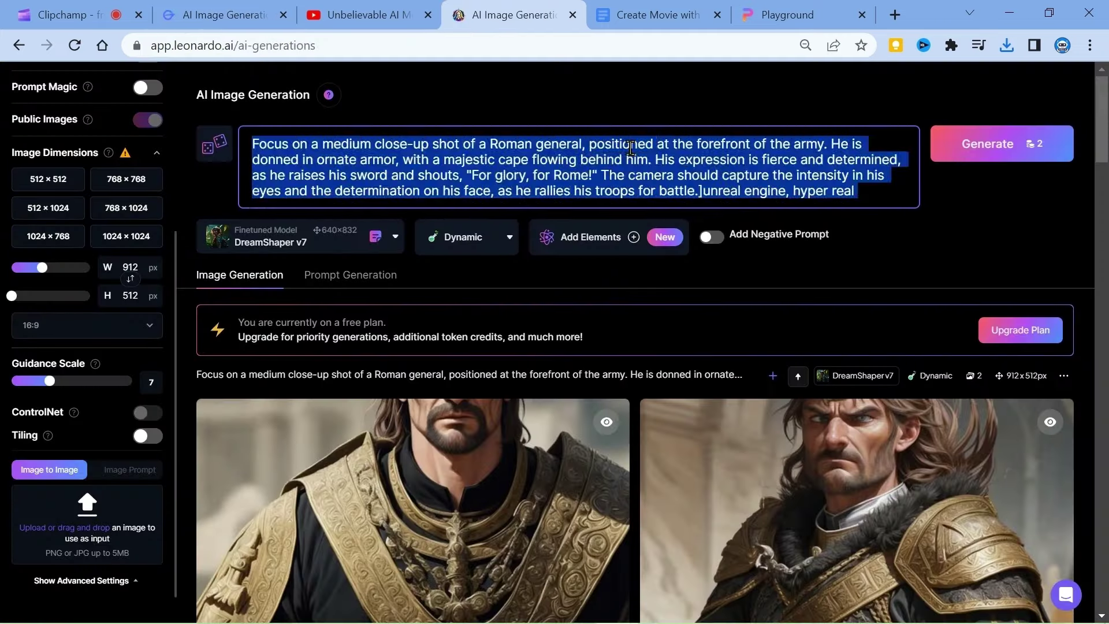
key("ctrl+v")
left_click(1011, 144)
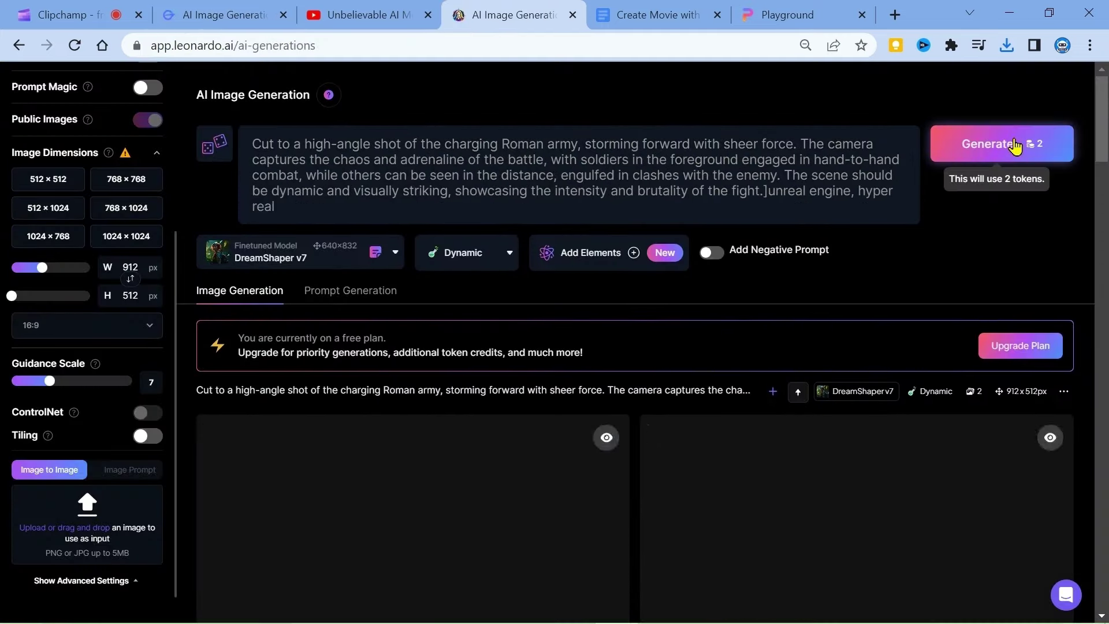
scroll(841, 218, "down", 5)
left_click(774, 376)
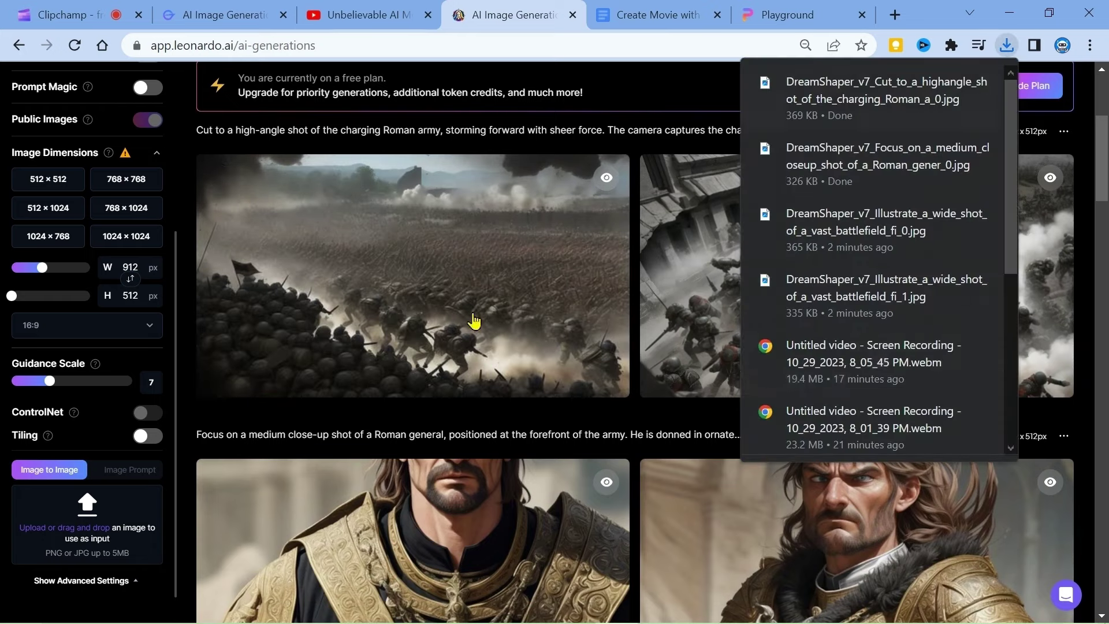
- Generate and download an image for the enemy leader close-up prompt
key("Escape")
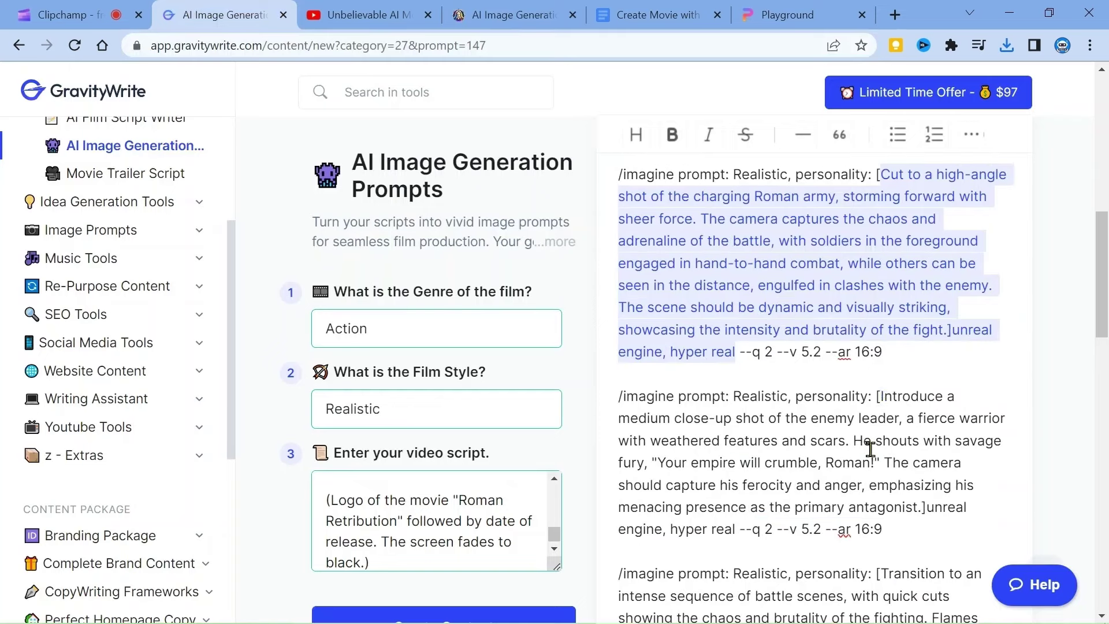
left_click_drag(817, 396, 730, 527)
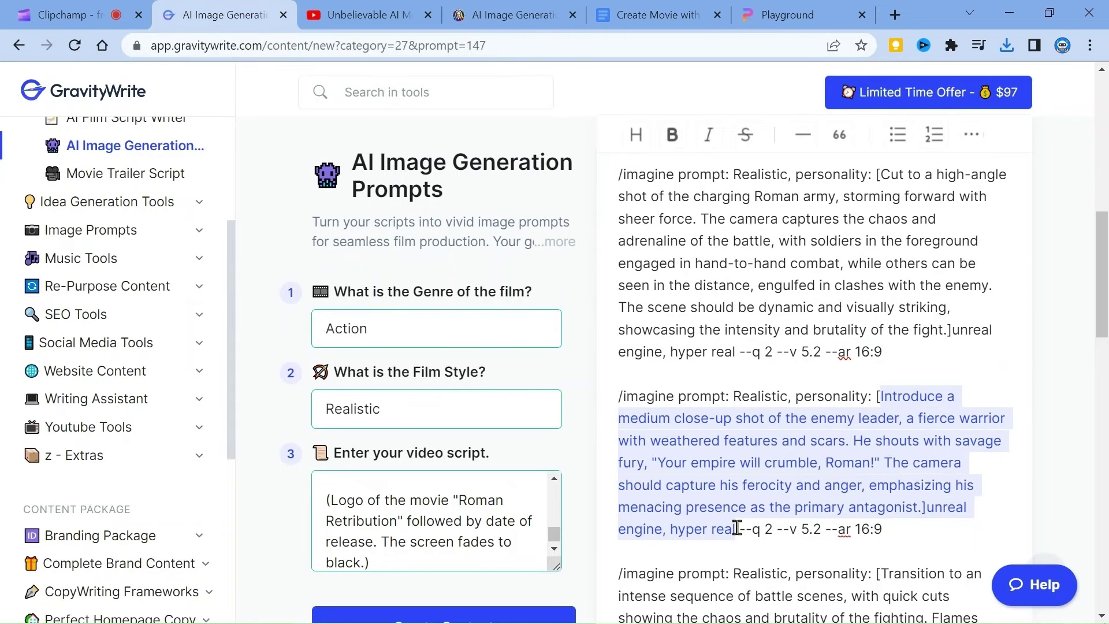
key("ctrl+c")
left_click(515, 15)
scroll(589, 154, "up", 5)
triple_click(589, 155)
key("ctrl+v")
key("Return")
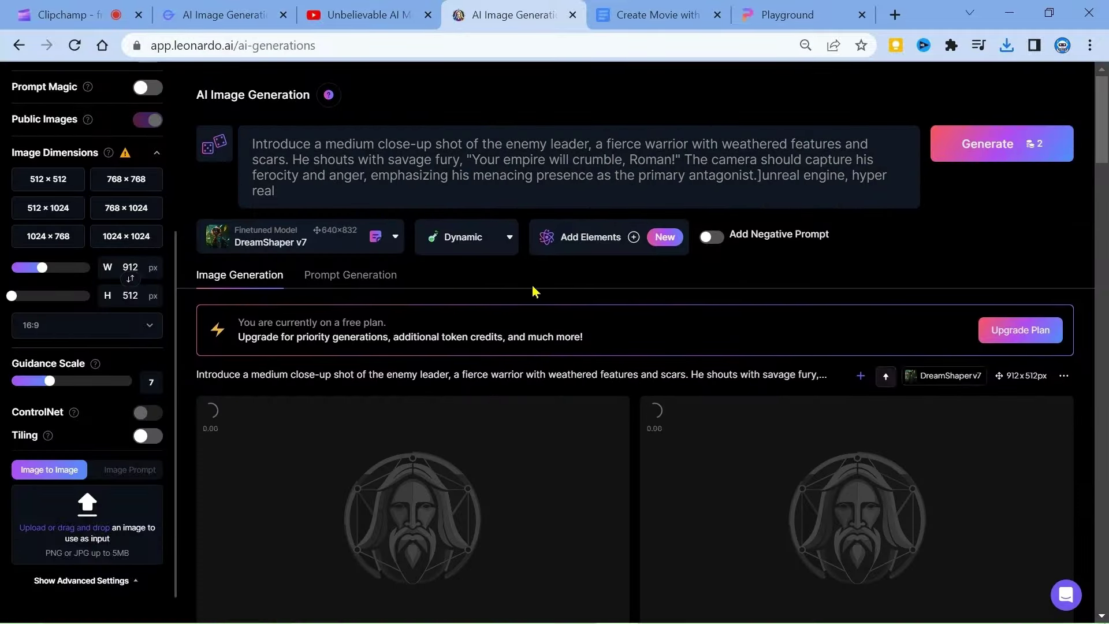
scroll(532, 291, "down", 5)
left_click(328, 359)
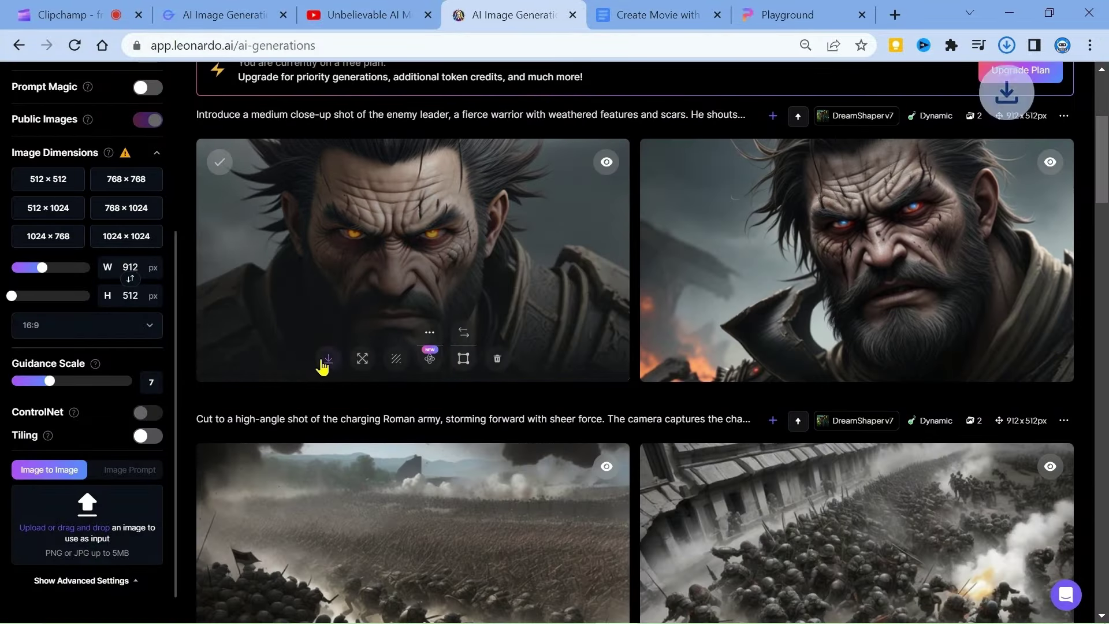
- Generate and download an image for the battle sequence prompt
left_click(227, 15)
left_click_drag(734, 314, 643, 468)
key("ctrl+c")
left_click(508, 15)
key("ctrl+a")
key("ctrl+v")
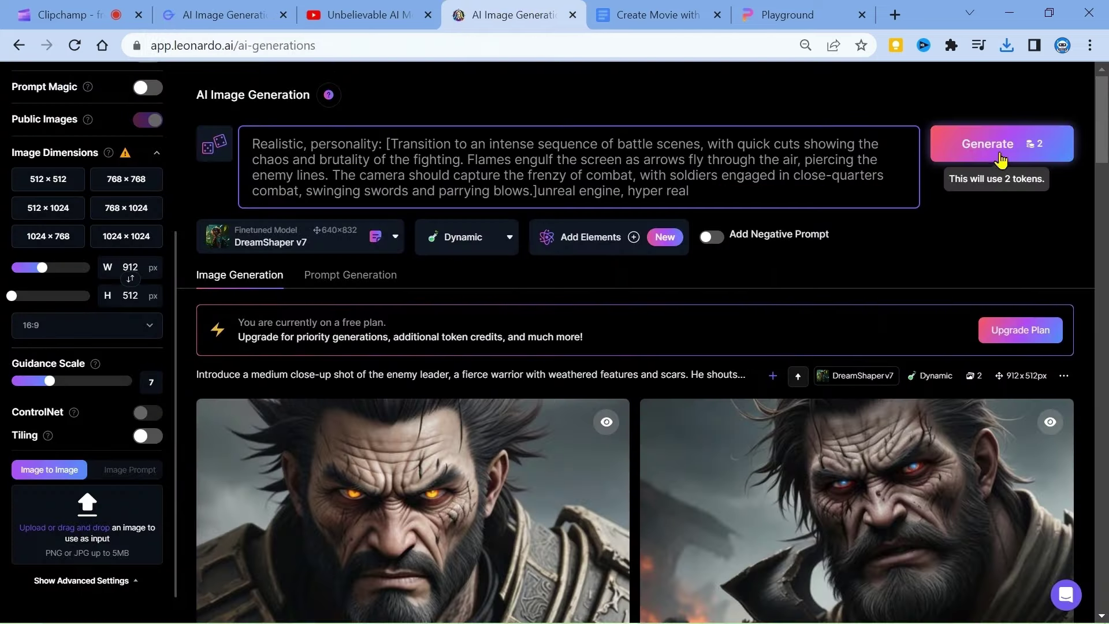
left_click(1000, 151)
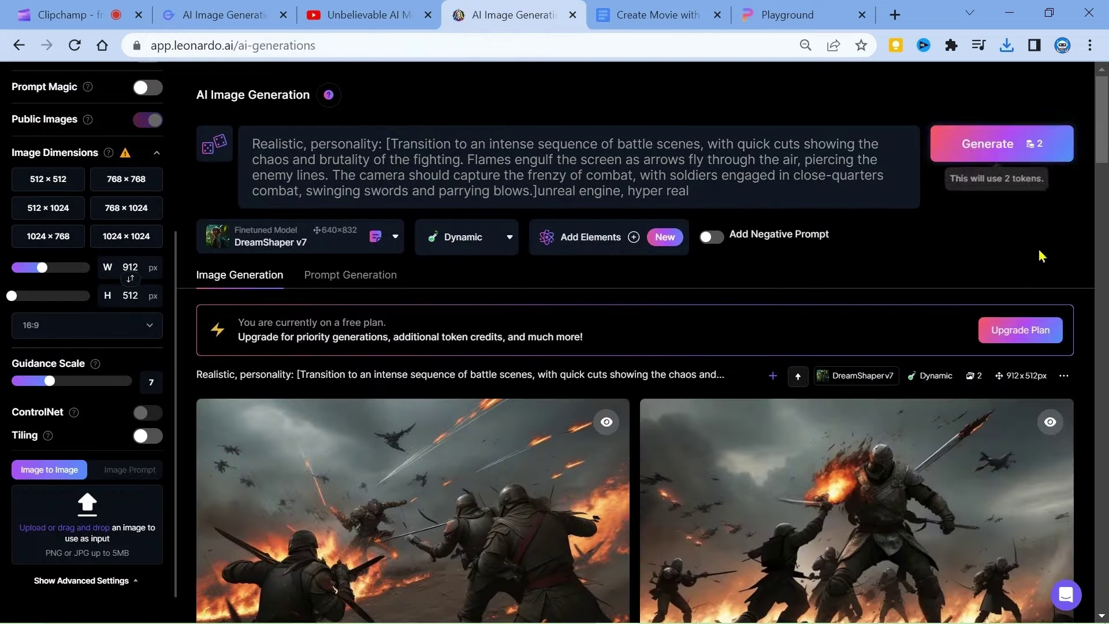
scroll(982, 347, "down", 3)
left_click(327, 456)
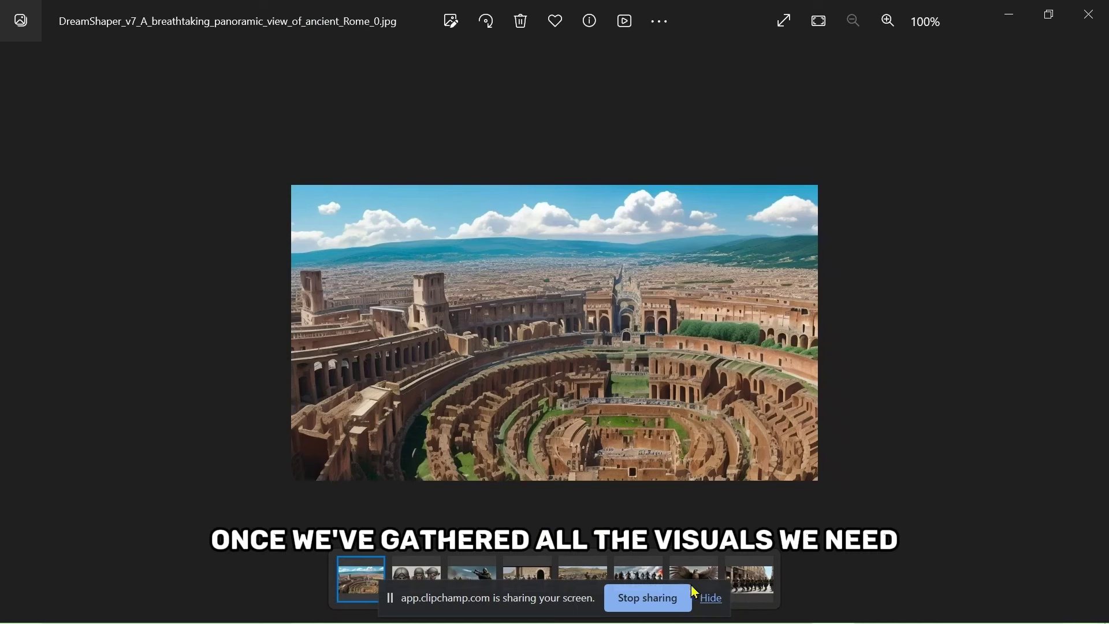
- Hide the screen-sharing notice over the downloaded images in Photos
left_click(711, 598)
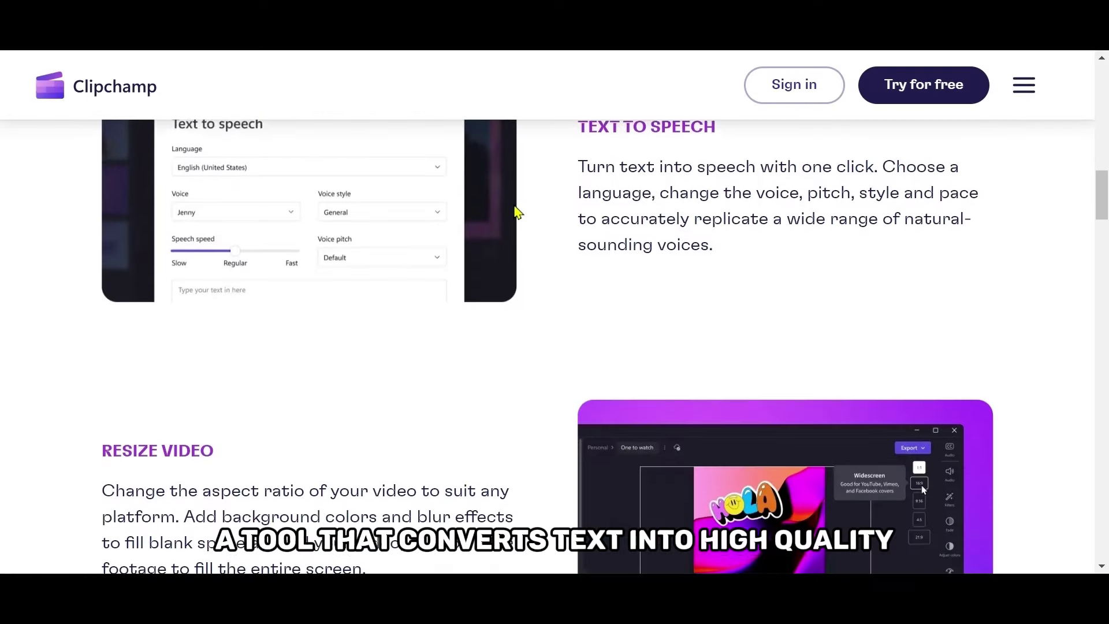
- Browse the Clipchamp site and launch the web editor for a new video
scroll(516, 212, "down", 5)
scroll(516, 211, "down", 10)
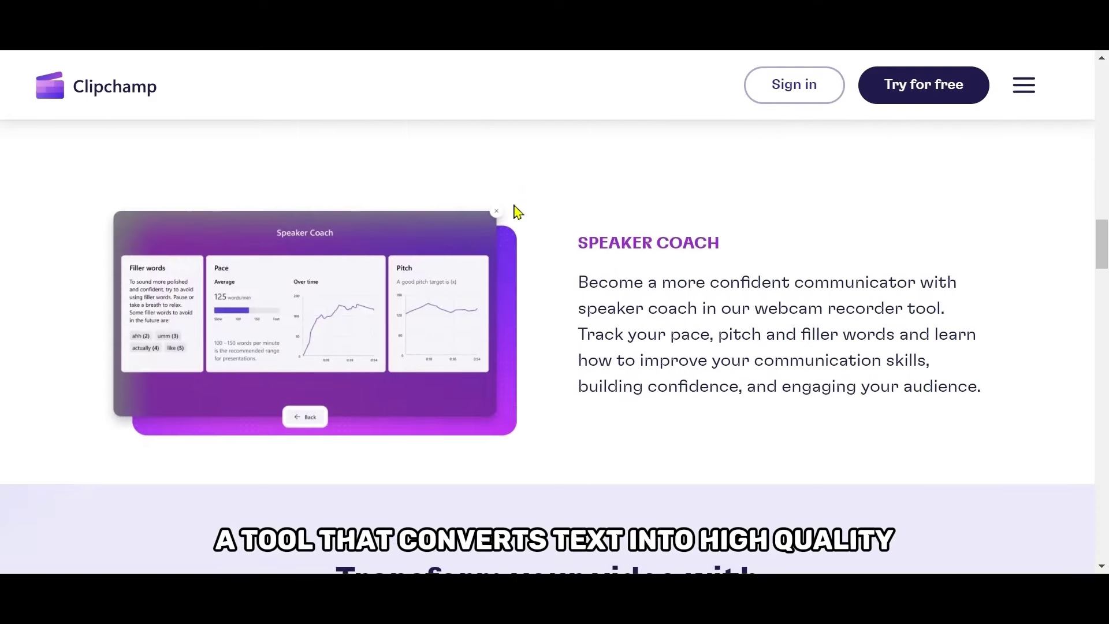
scroll(516, 212, "down", 20)
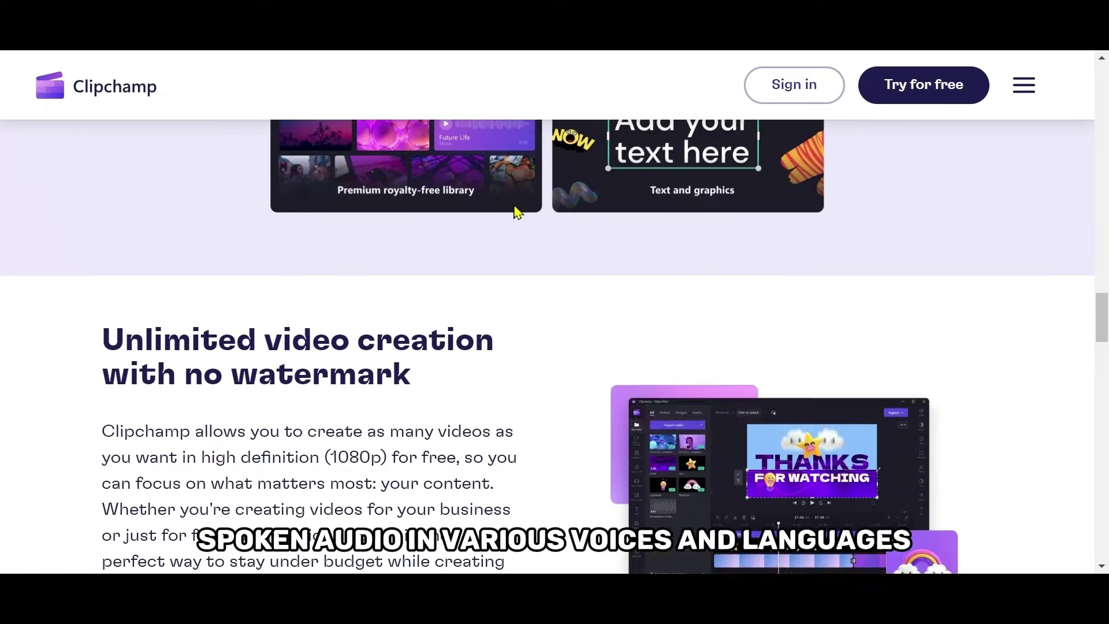
scroll(518, 211, "down", 3)
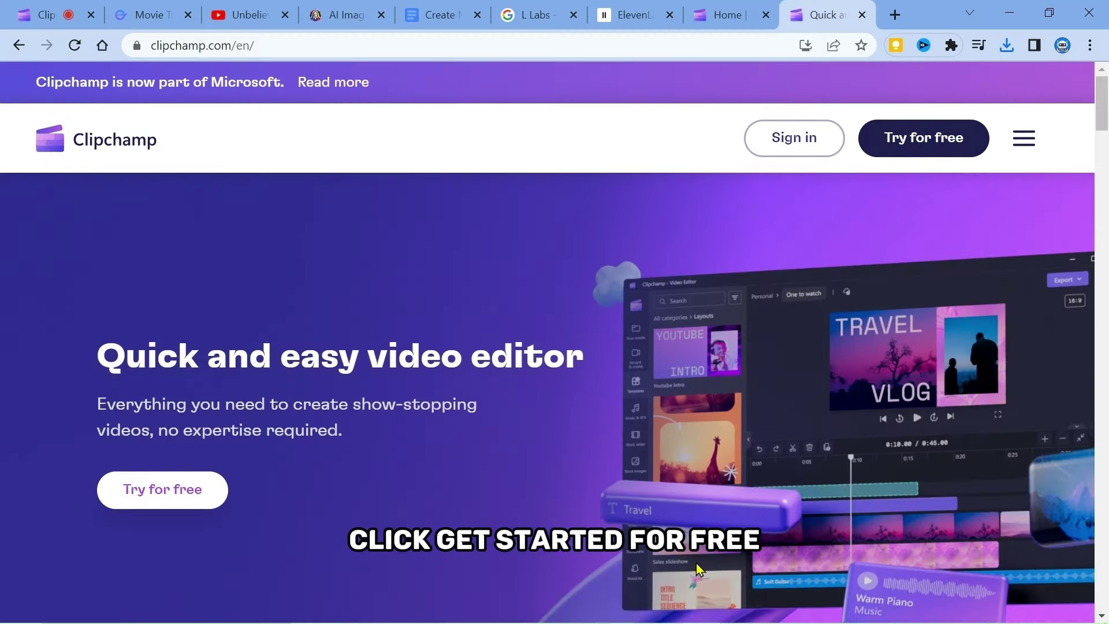
left_click(477, 372)
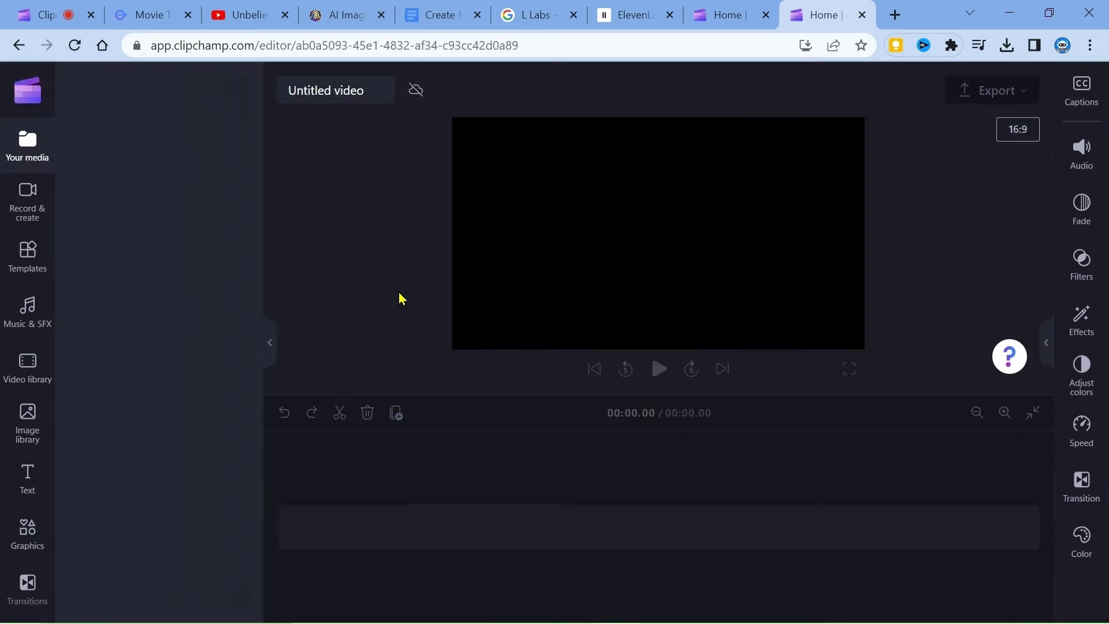
- Create a text-to-speech voiceover of the pasted dialogue with voice Guy and add it to media
left_click(25, 203)
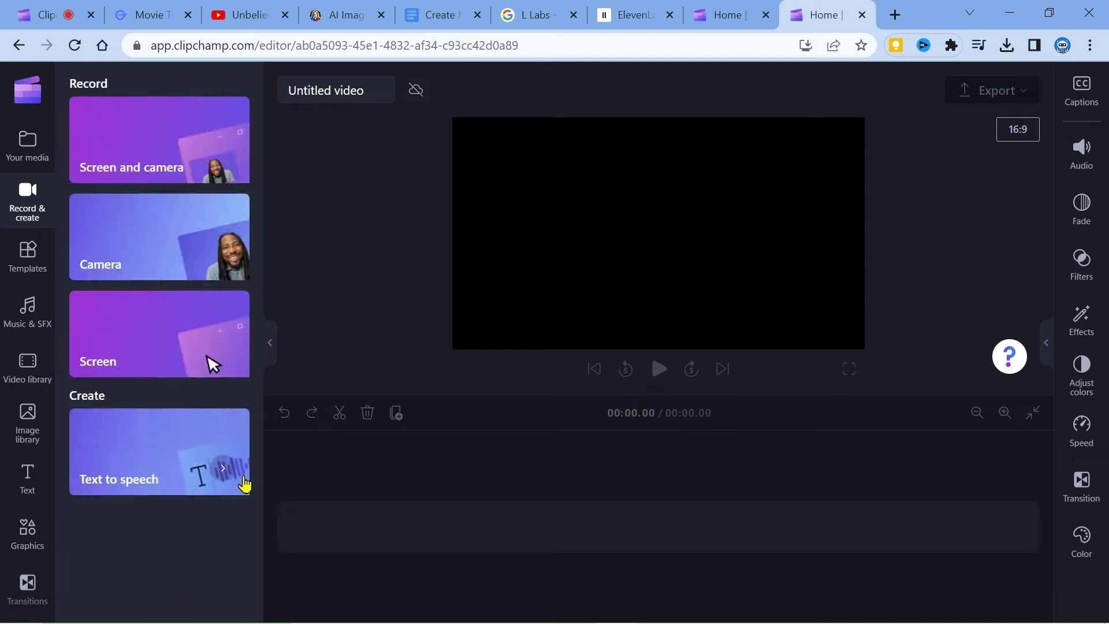
left_click(128, 444)
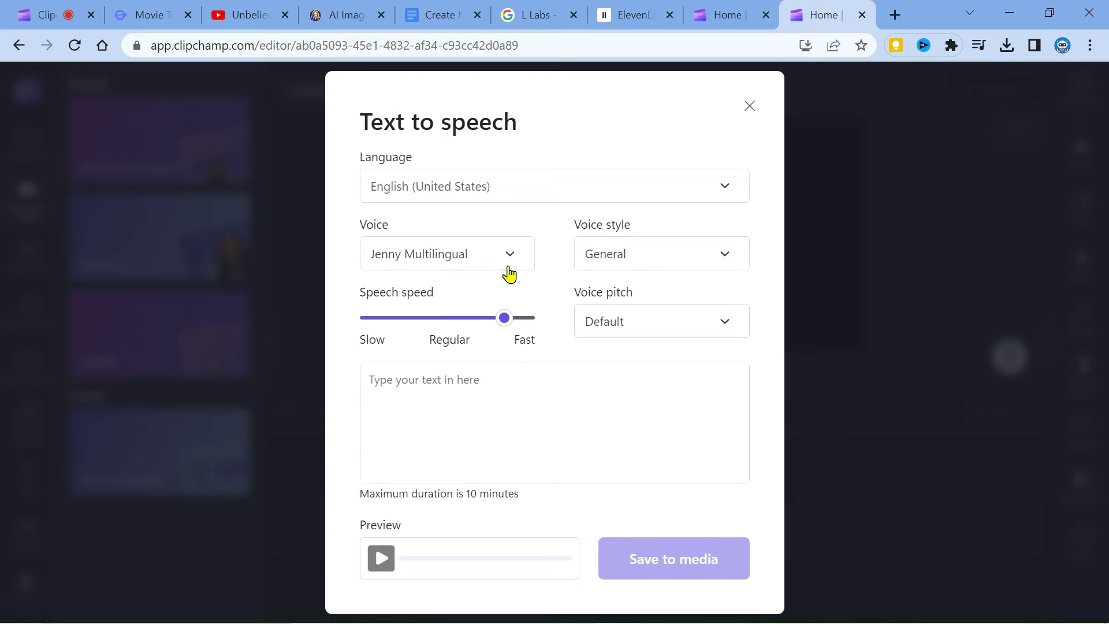
left_click(510, 257)
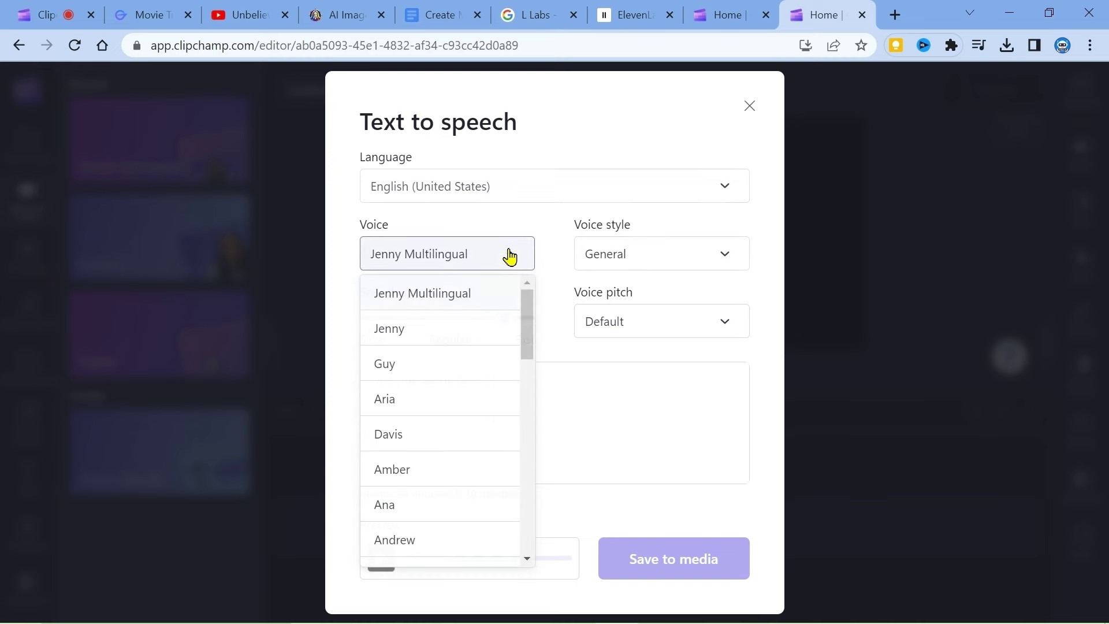
left_click(443, 365)
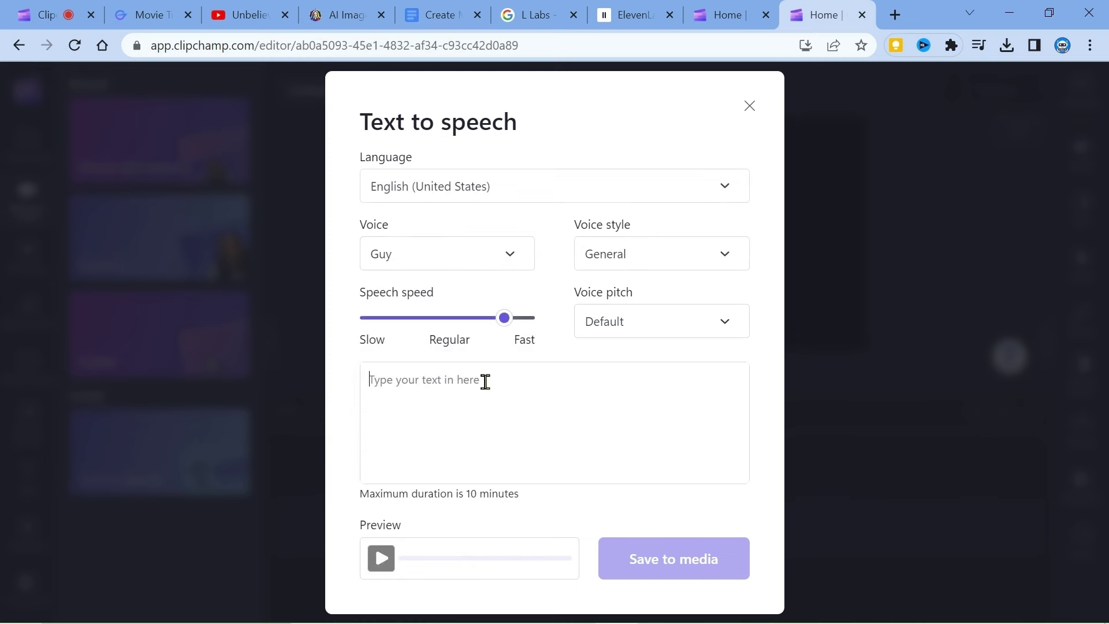
right_click(486, 382)
left_click(565, 258)
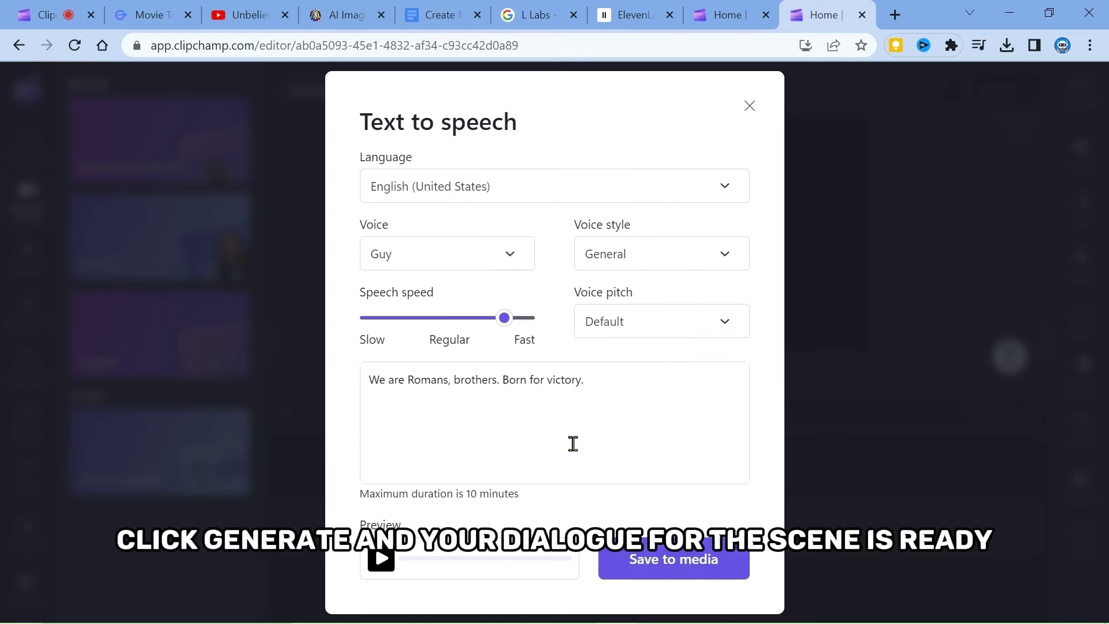
left_click(648, 567)
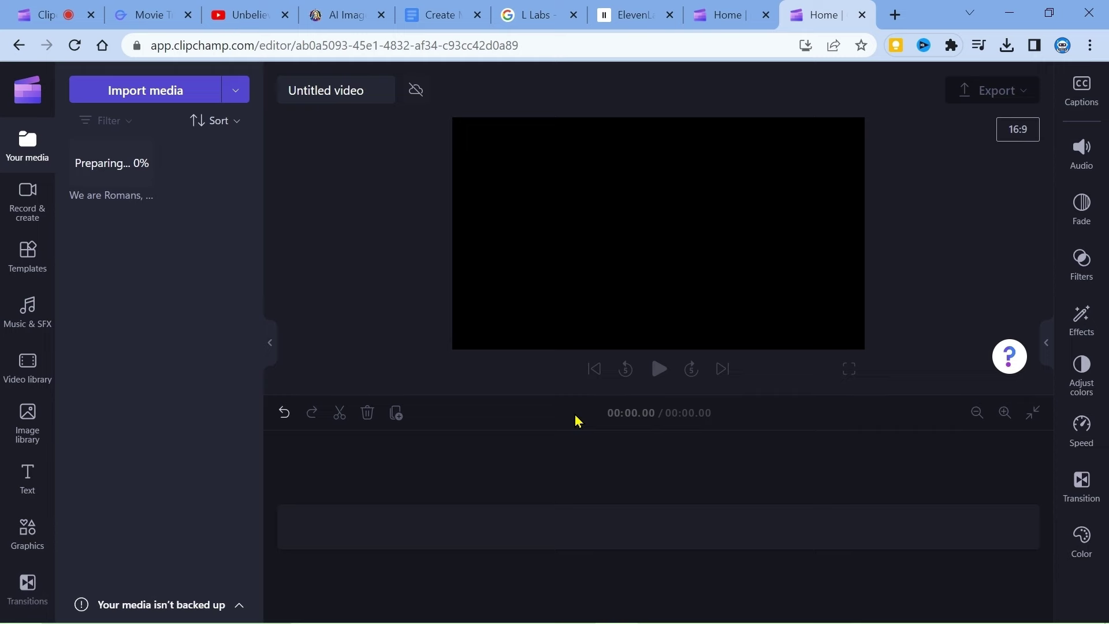
- Place the voiceover on the timeline and export the video at 1080p
left_click_drag(112, 162, 768, 463)
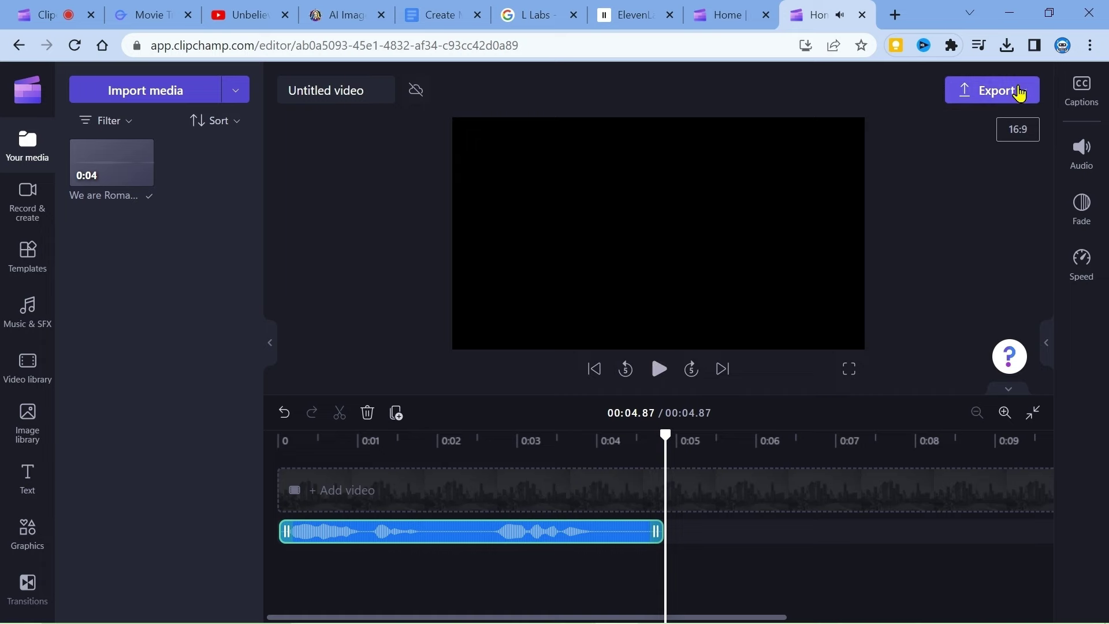
left_click(1020, 92)
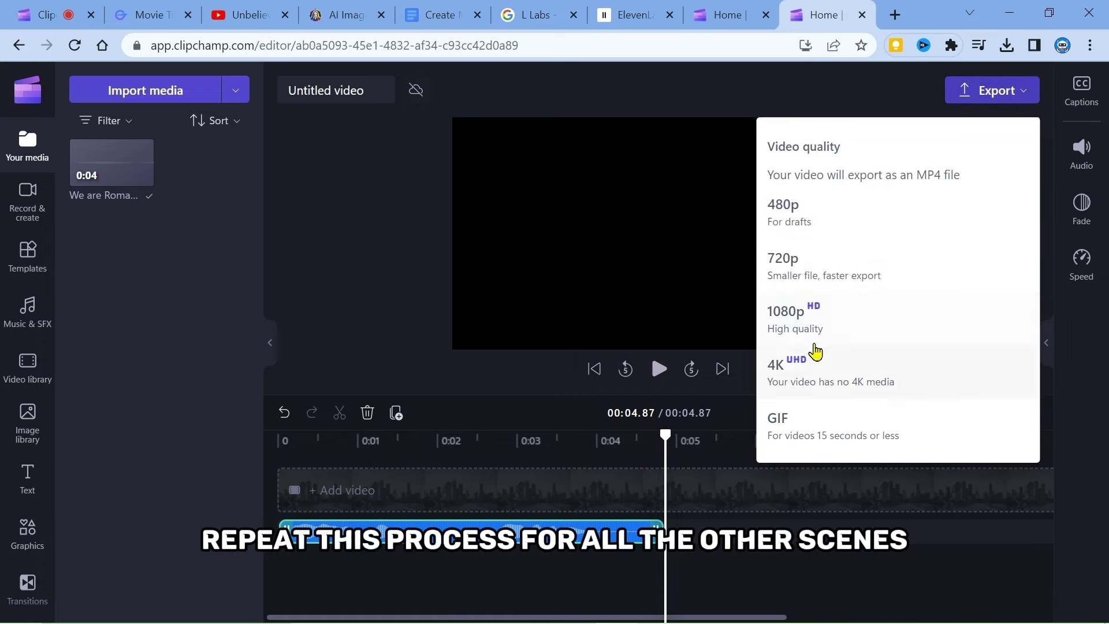
left_click(816, 326)
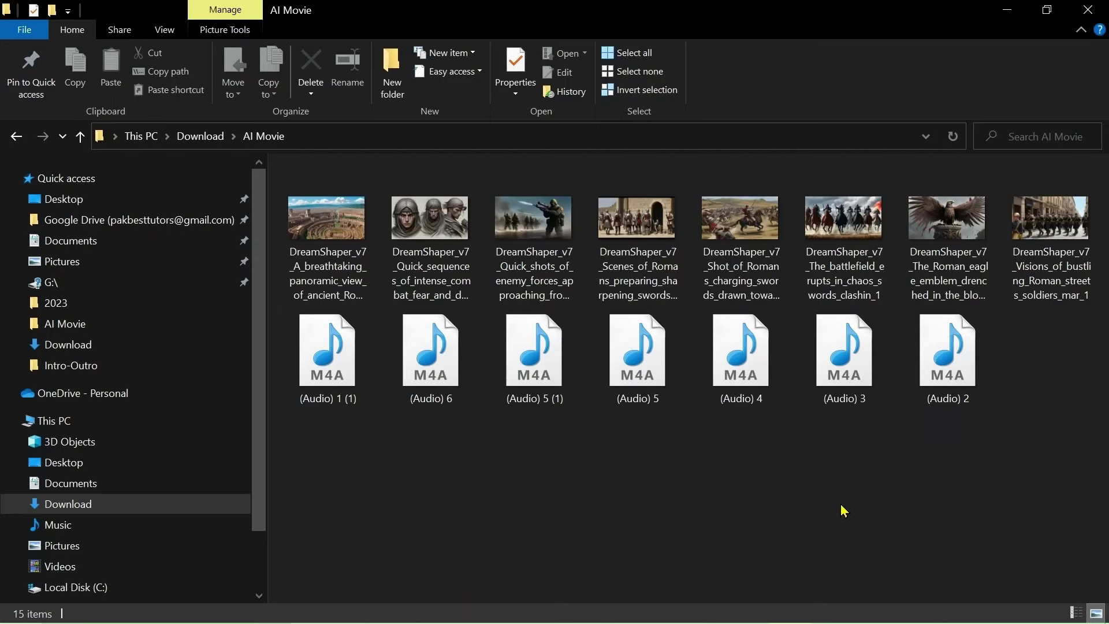
key("alt+Tab")
key("ctrl+1")
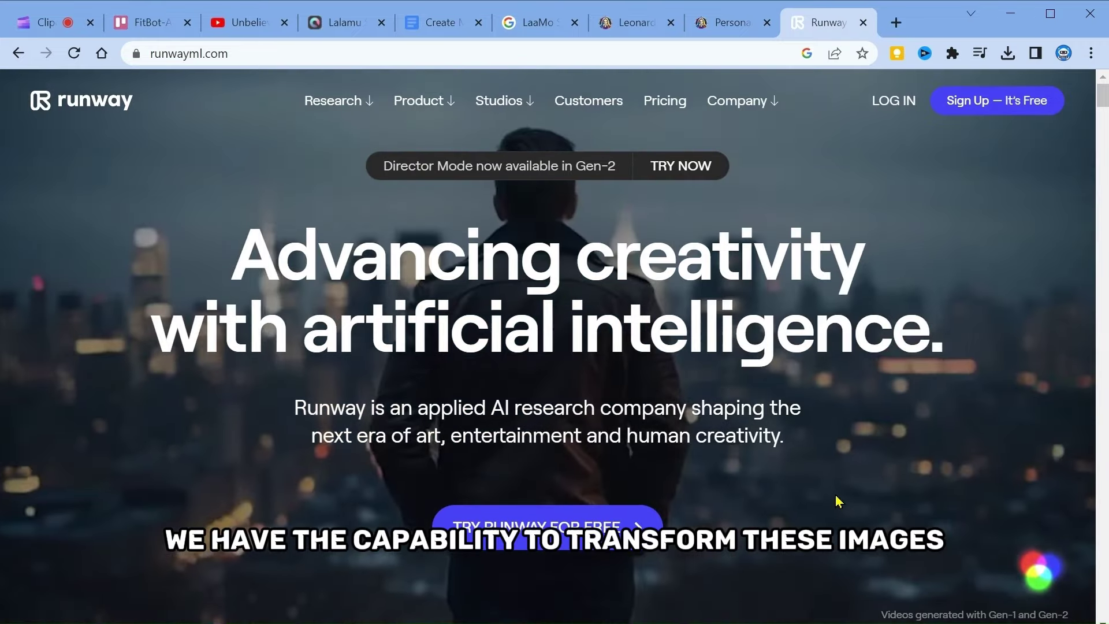
- Look through the runwayml.com homepage and go to its free sign-up
scroll(777, 484, "down", 10)
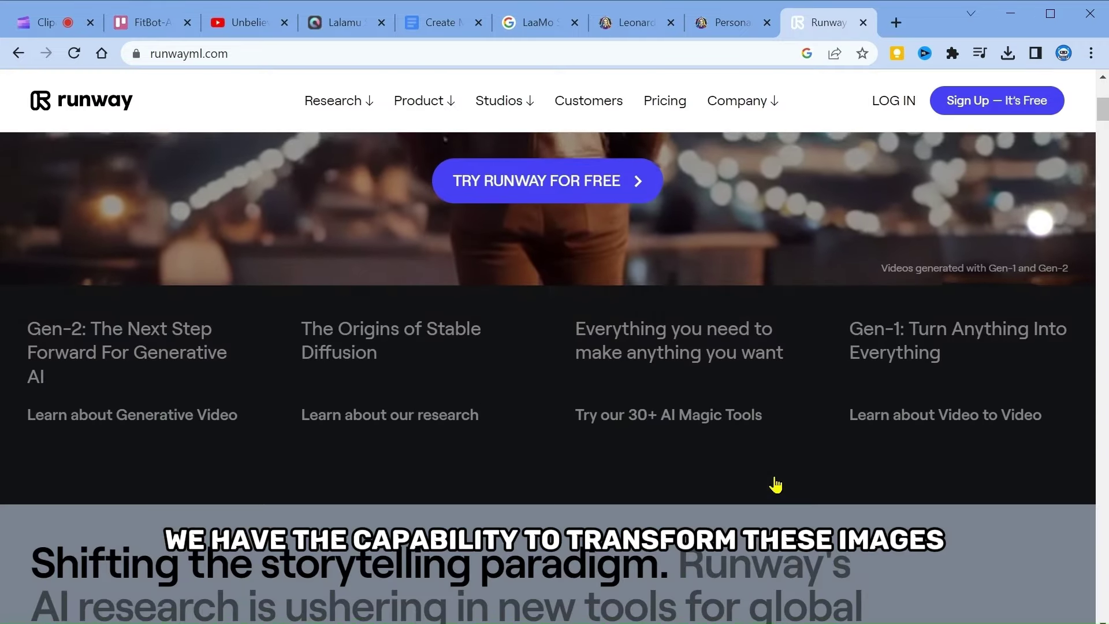
scroll(774, 477, "down", 10)
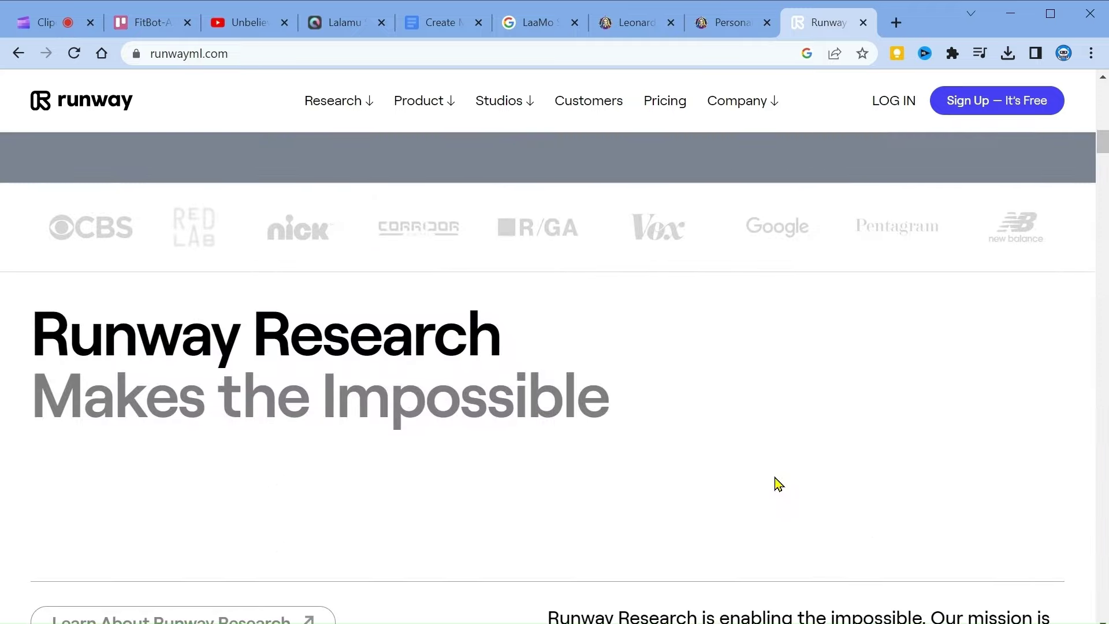
scroll(774, 477, "down", 3)
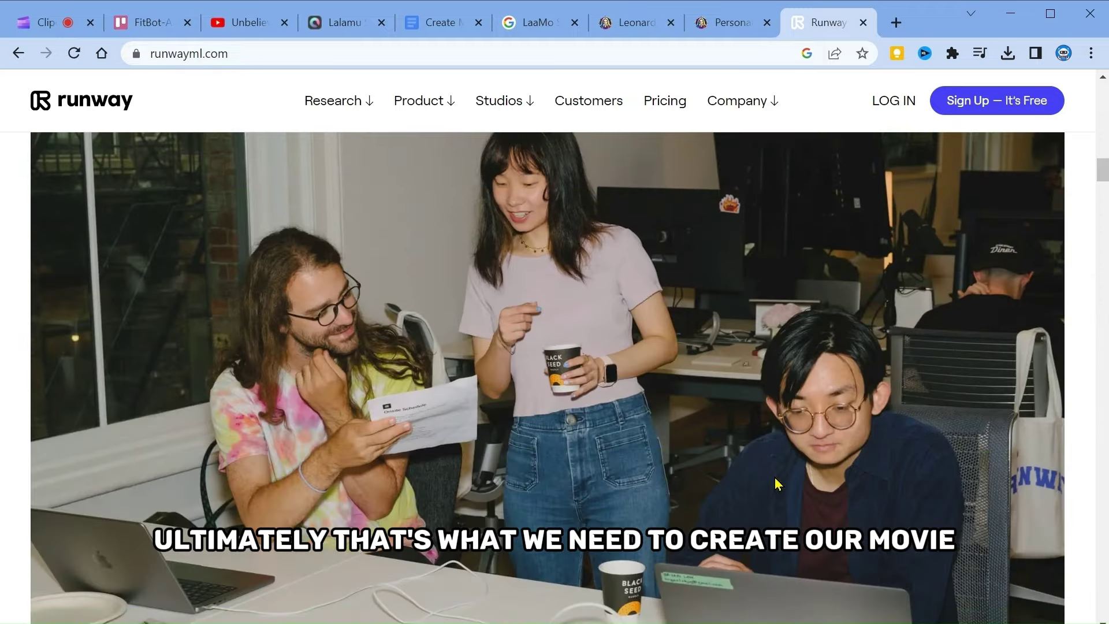
scroll(774, 484, "down", 10)
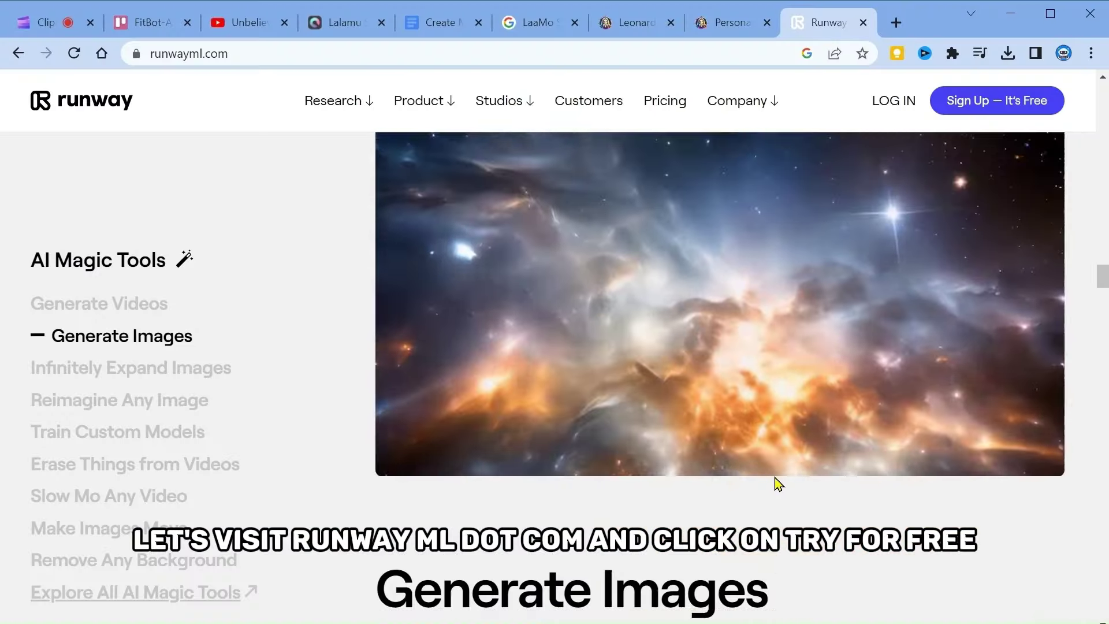
scroll(776, 483, "down", 5)
scroll(776, 483, "down", 5)
scroll(776, 485, "up", 20)
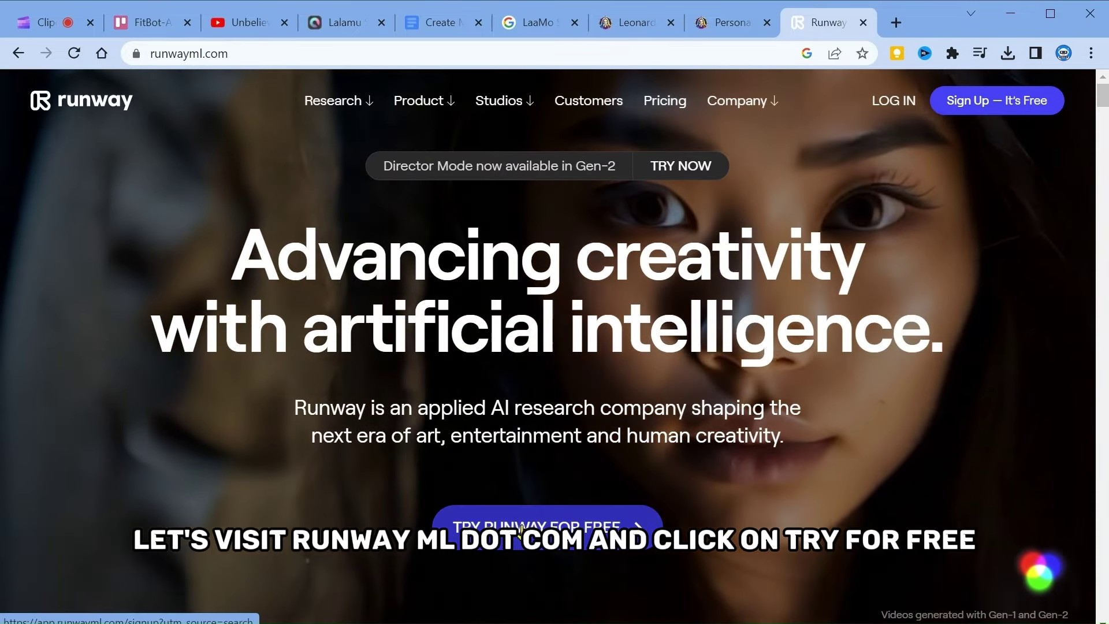
left_click(520, 529)
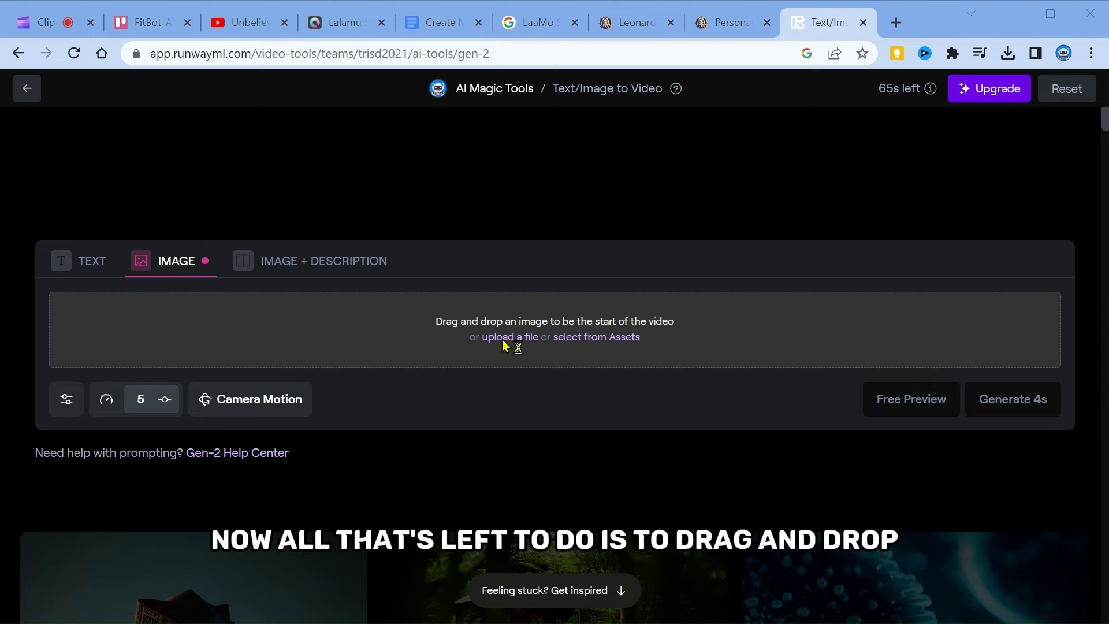
- Upload a scene image from Download > AI Movie > 2 into Gen-2 Image to Video
left_click(506, 346)
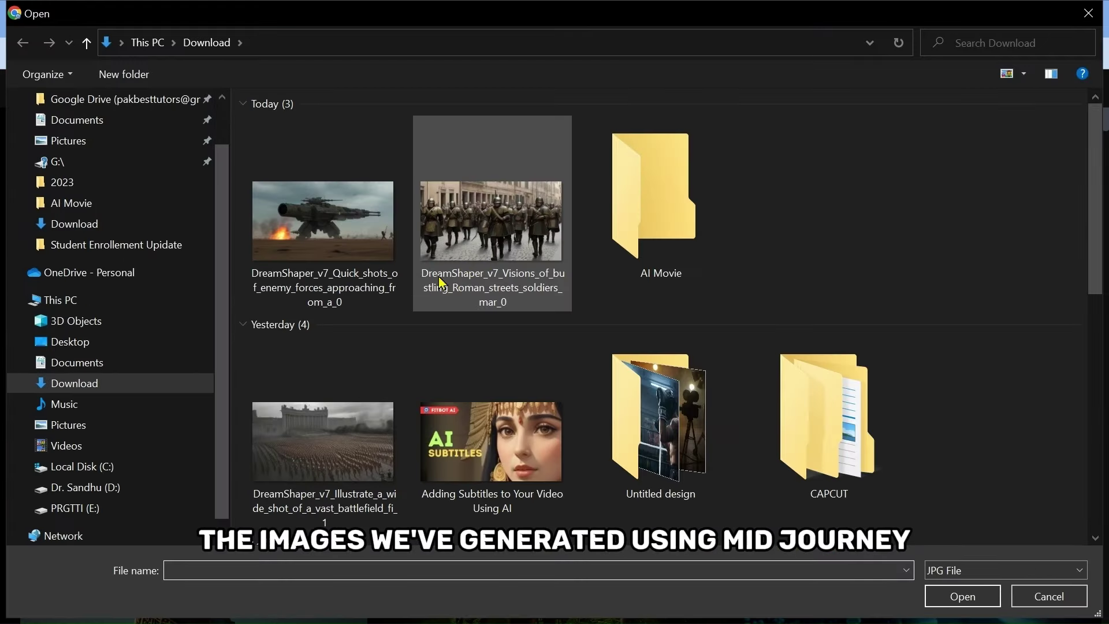
double_click(700, 220)
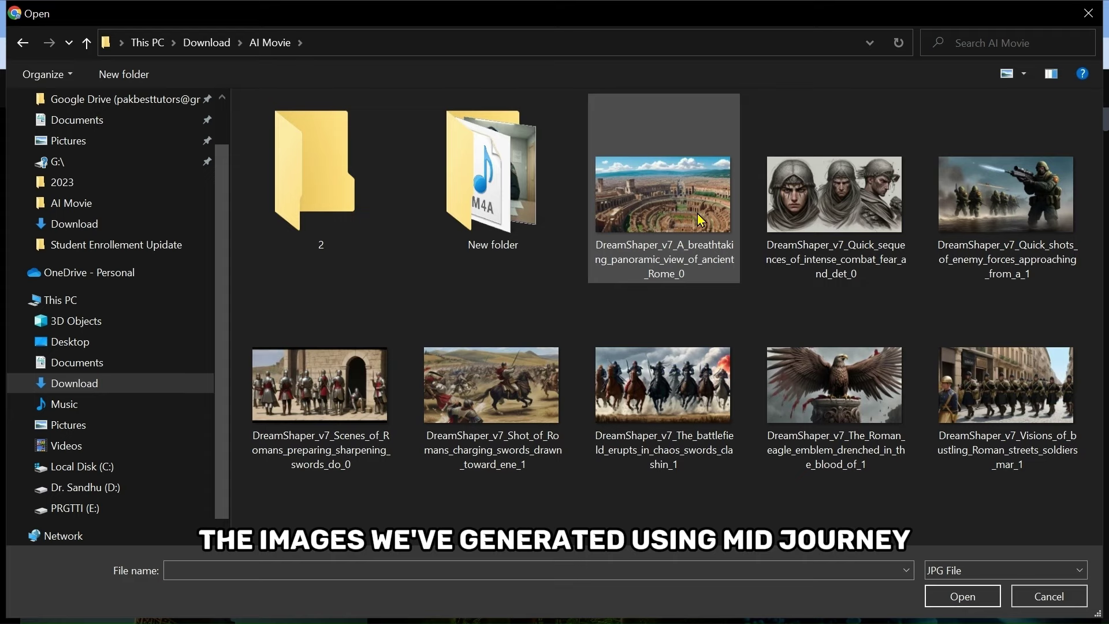
key("Return")
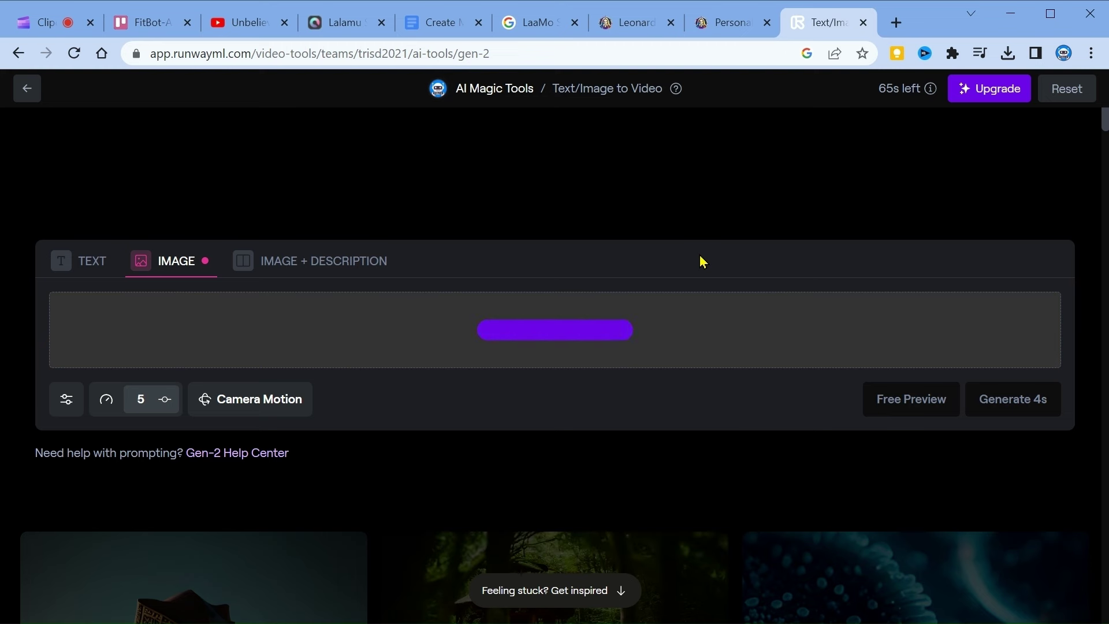
- Generate 4-second Gen-2 clips and download the battlefield and charging Romans videos
left_click(1015, 403)
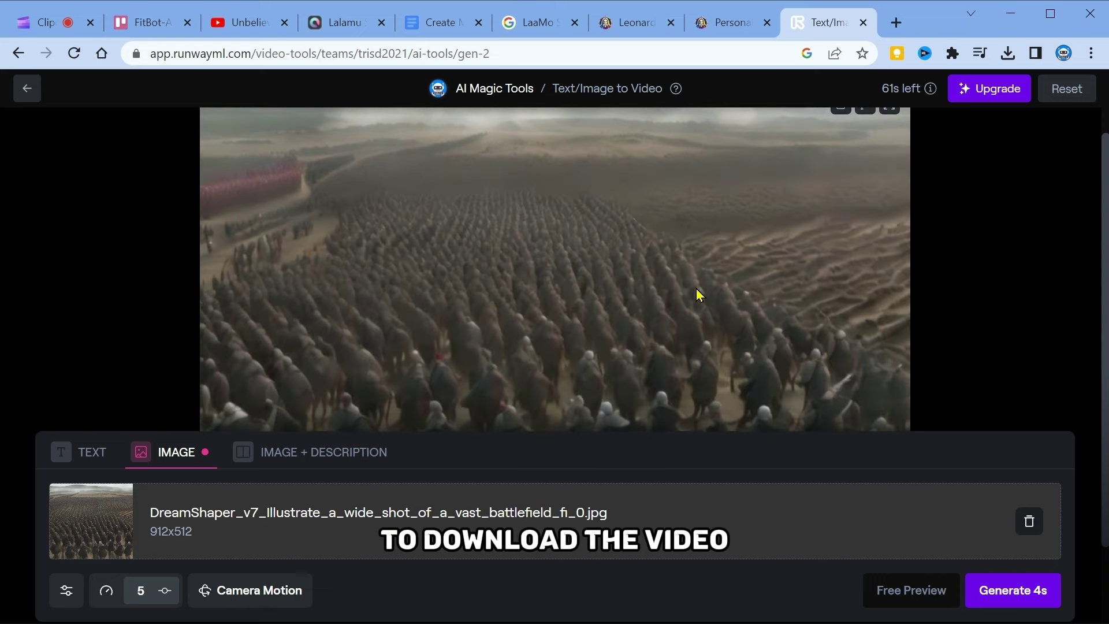
scroll(696, 290, "up", 1)
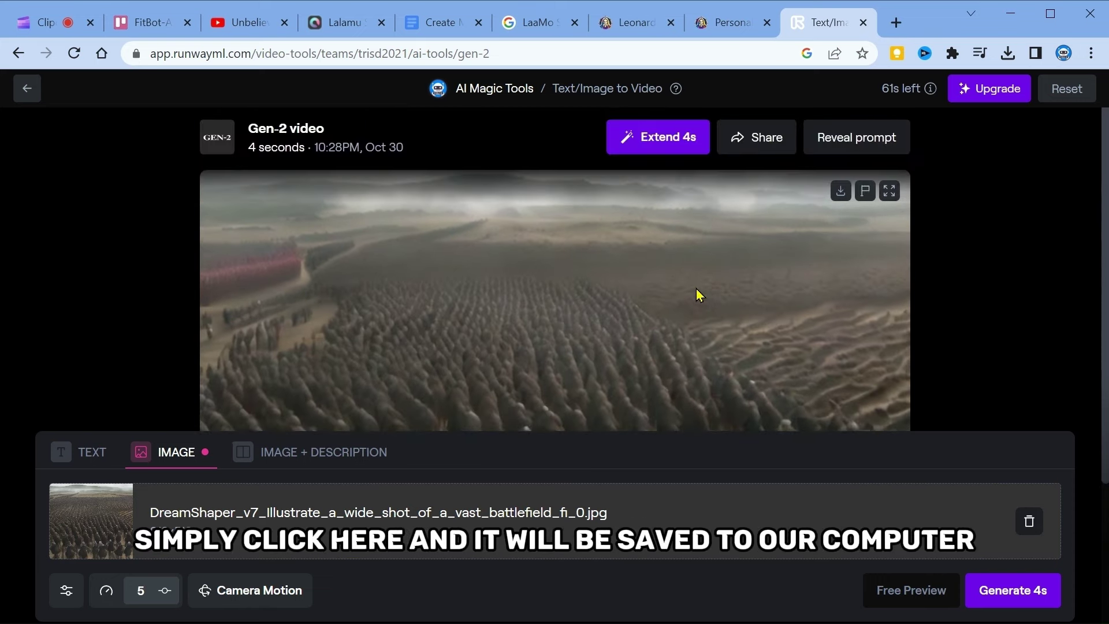
left_click(840, 192)
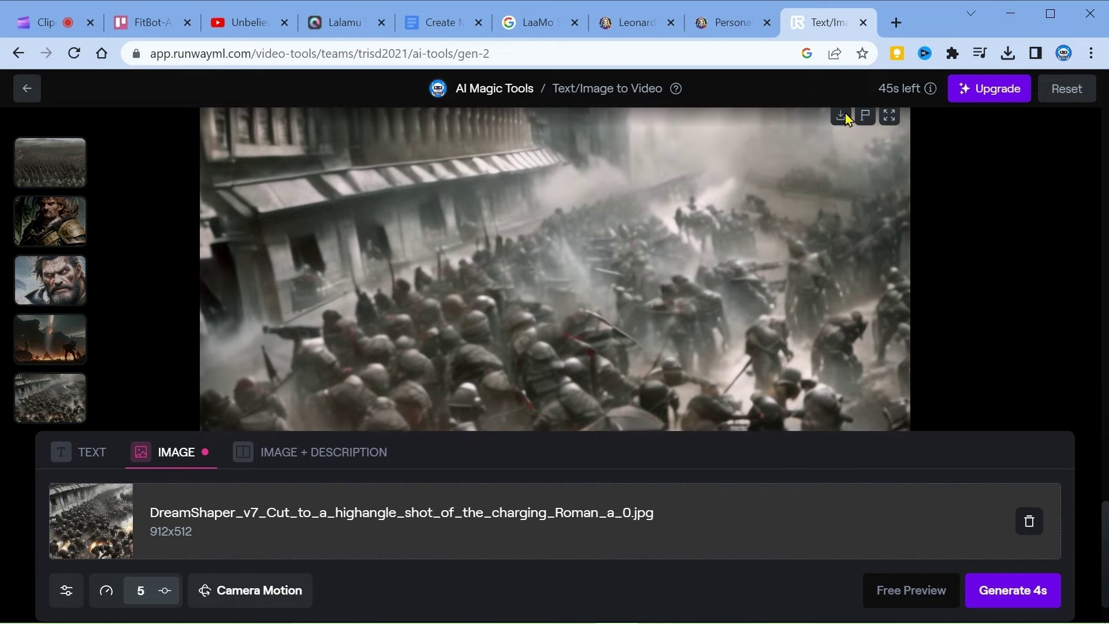
left_click(840, 118)
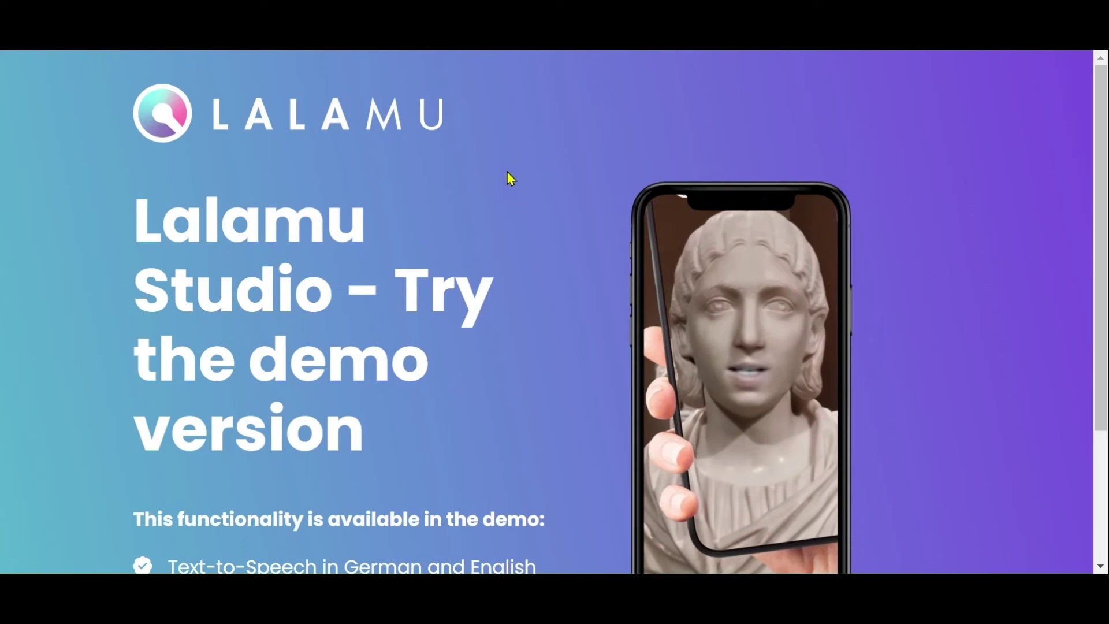
- Generate speech from the pasted dialogue for the bearded warrior and produce his lip-sync video
scroll(543, 333, "down", 2)
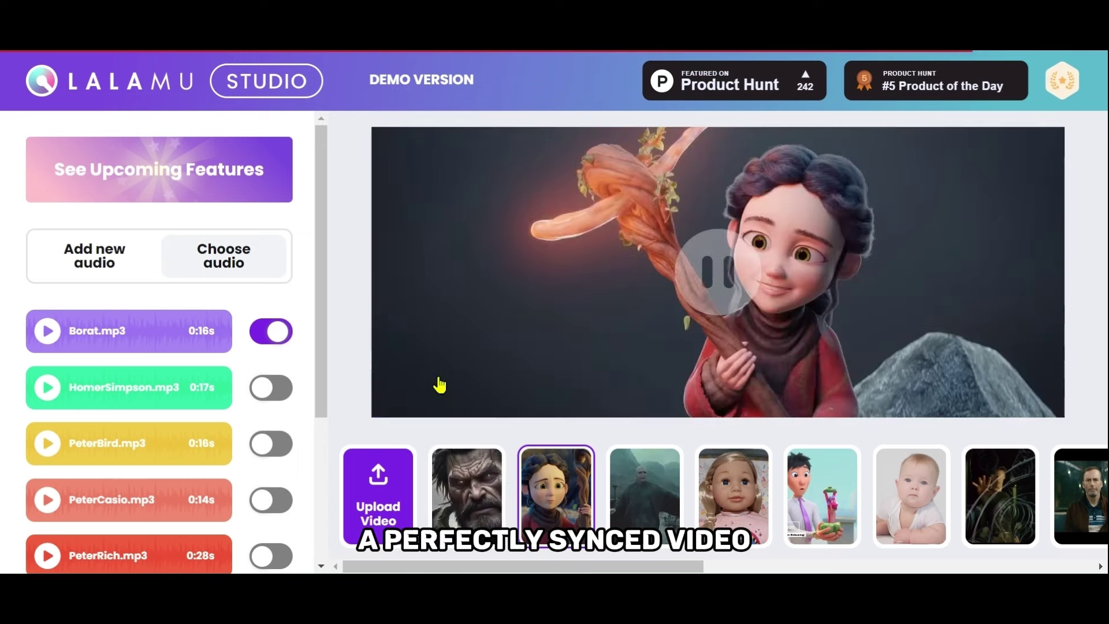
left_click(75, 265)
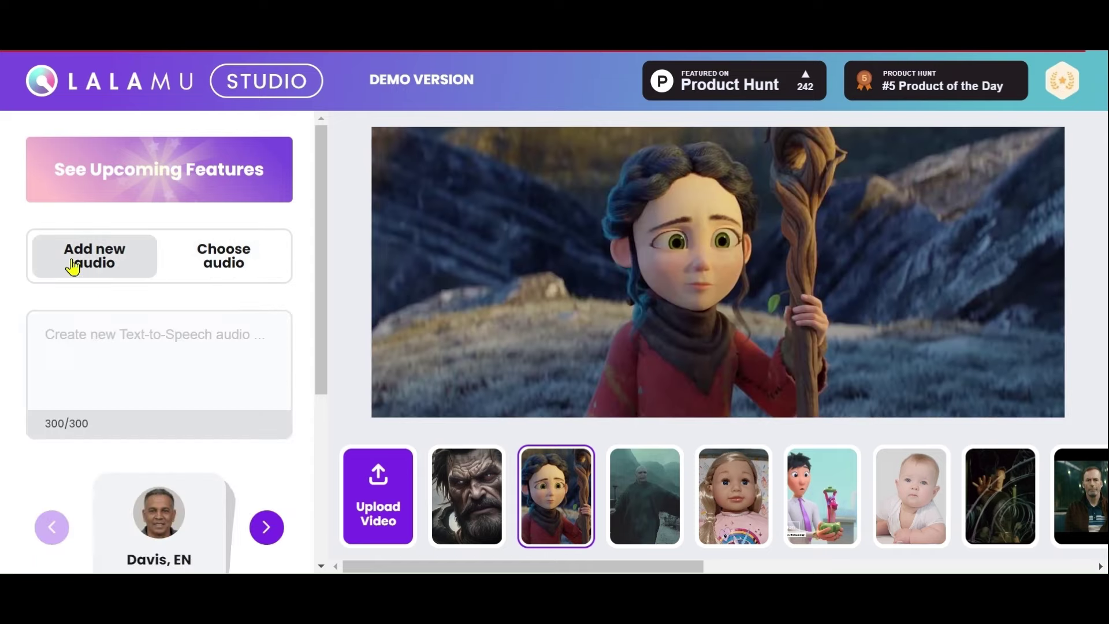
left_click(116, 324)
type("We are Romans, brothers. Born for victory")
scroll(150, 404, "down", 4)
scroll(157, 425, "down", 1)
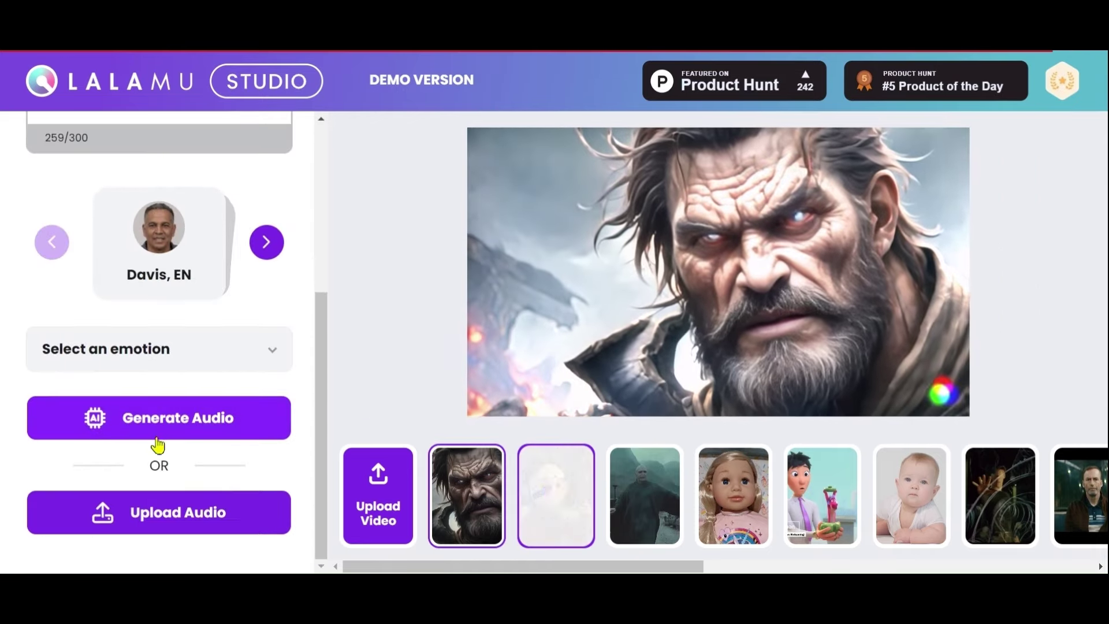
left_click(164, 420)
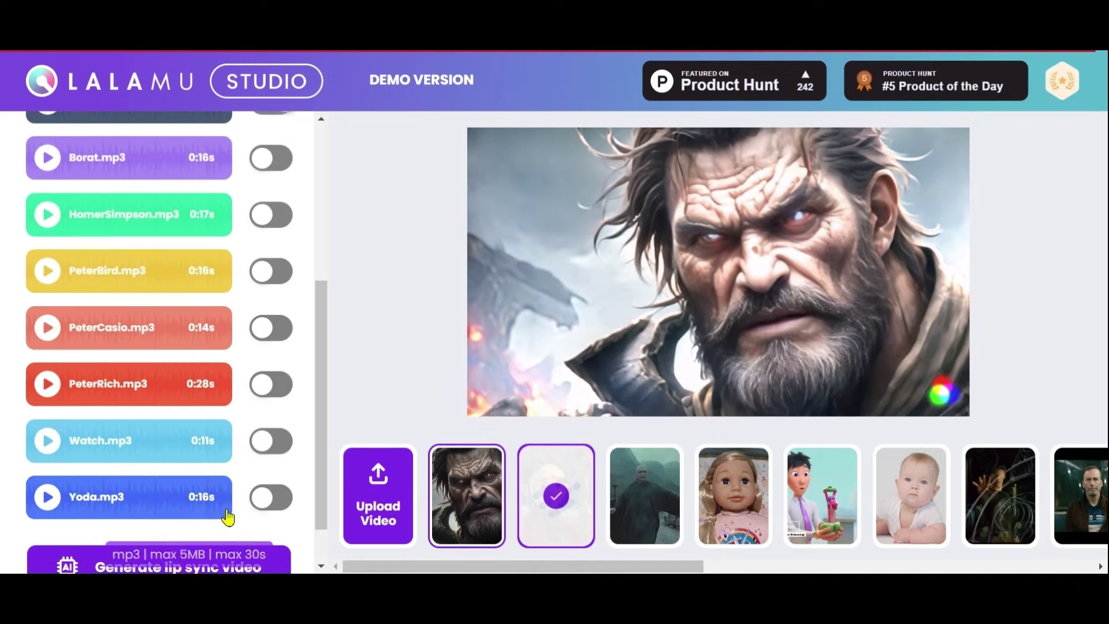
scroll(190, 433, "down", 1)
left_click(174, 526)
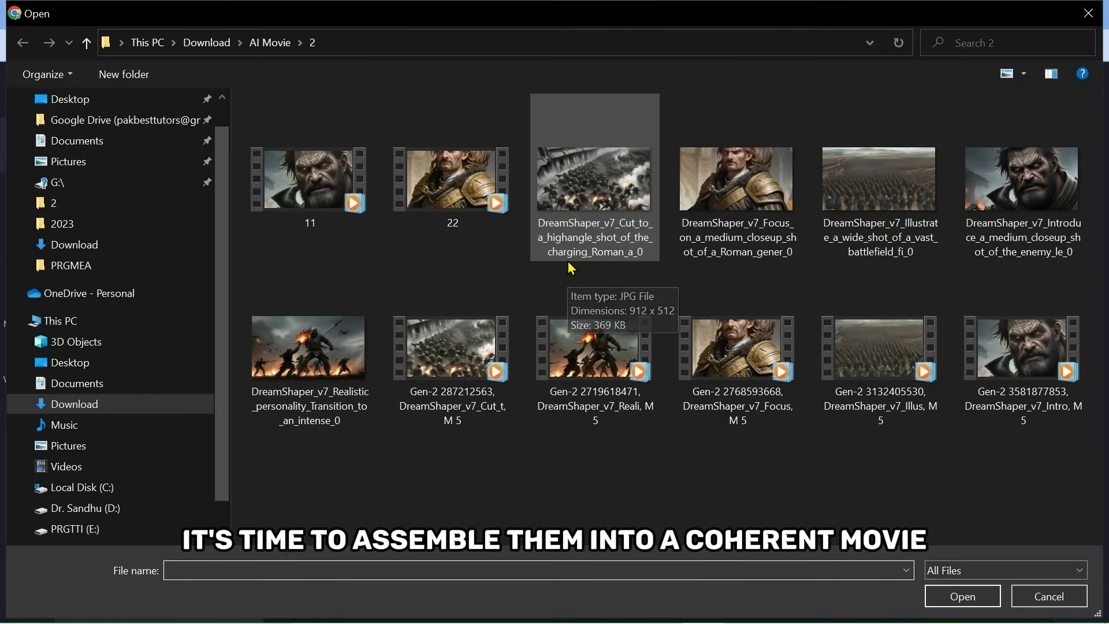
- Import lip-sync clips 11 and 22 plus the three Gen-2 battle clips into Clipchamp
left_click(310, 179)
left_click(453, 179, "ctrl")
left_click(453, 346, "ctrl")
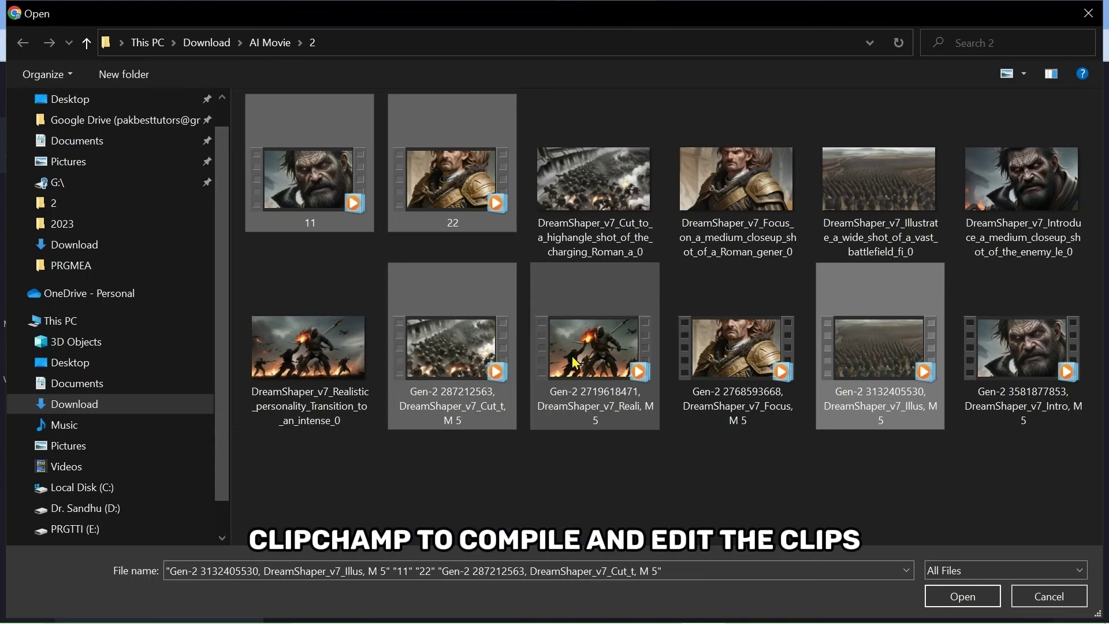
left_click(574, 361, "ctrl")
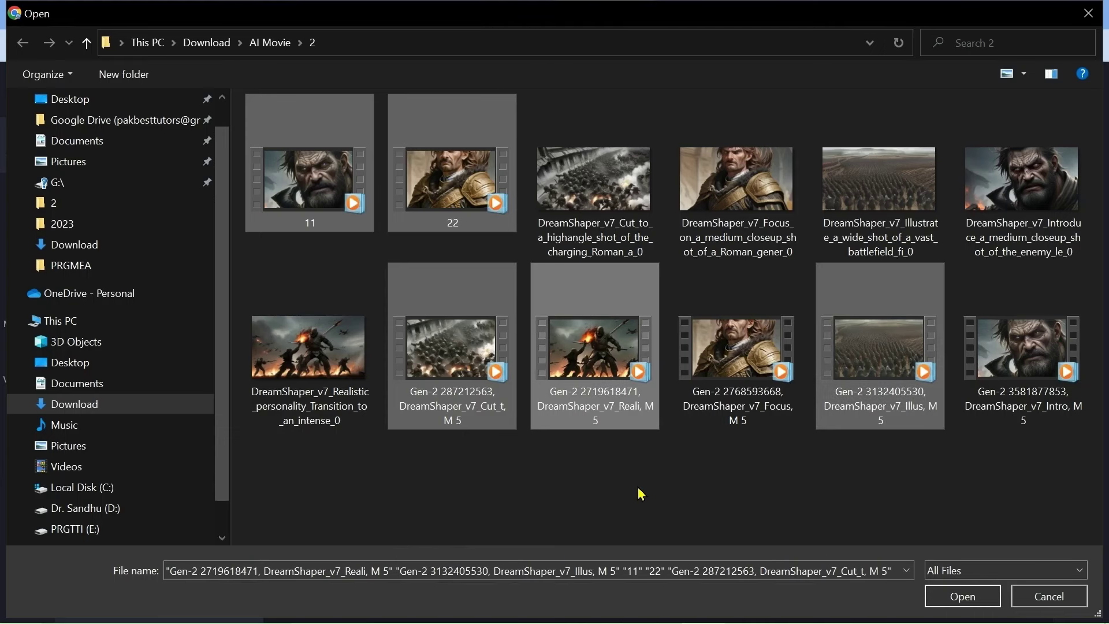
left_click(988, 360, "ctrl")
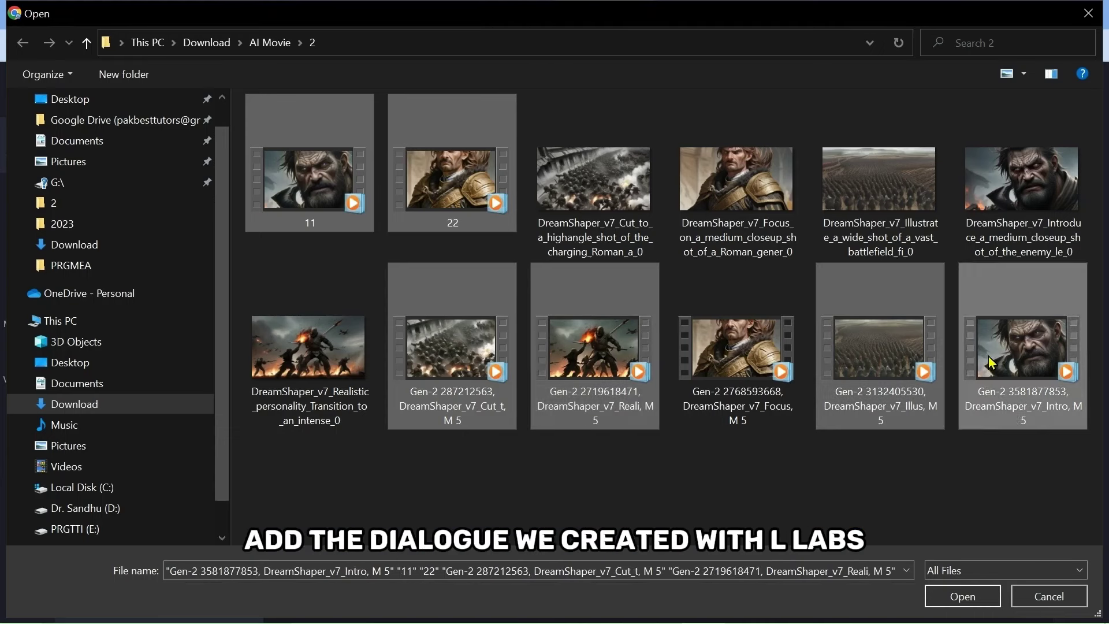
left_click(968, 586)
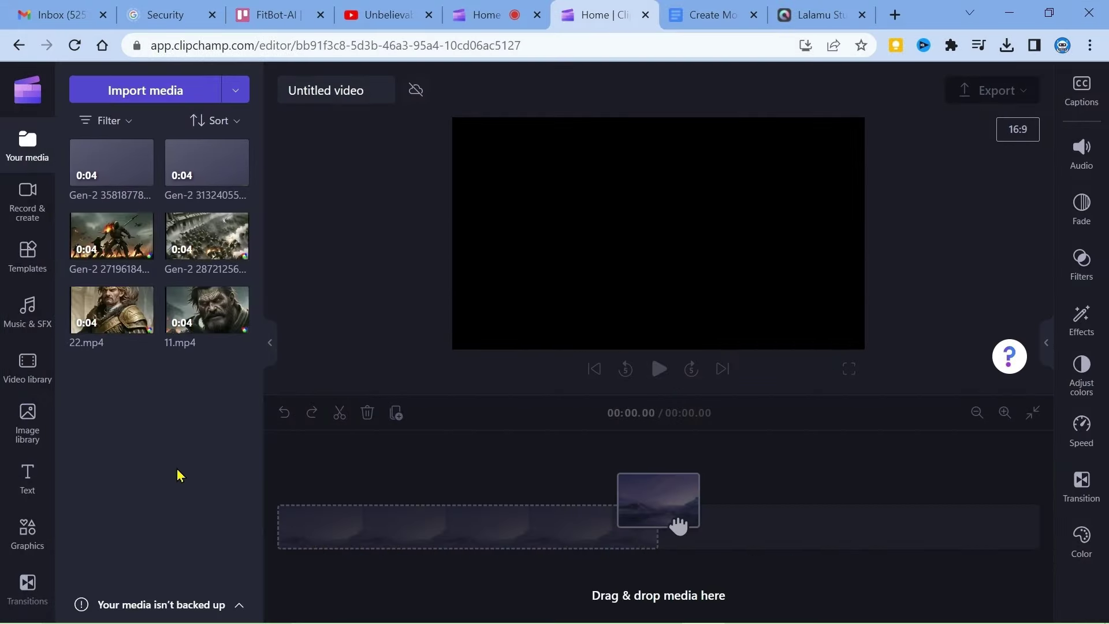
- Arrange the burning-battle, bearded warrior, Gen-2 battle and 22.mp4 clips on the timeline
left_click_drag(106, 250, 332, 520)
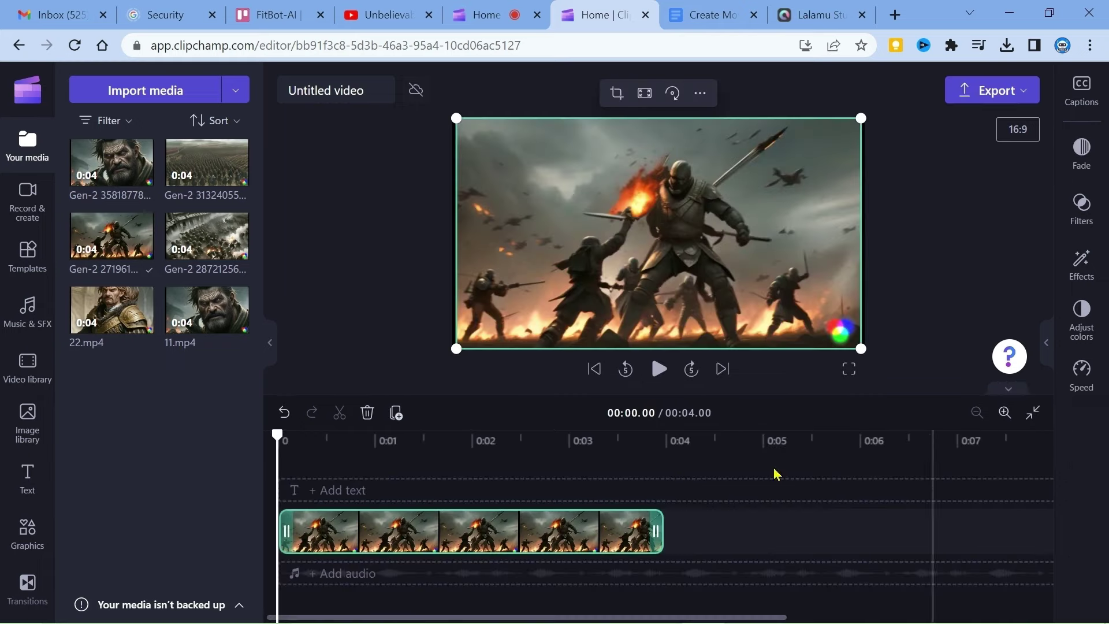
left_click_drag(132, 162, 692, 532)
left_click(977, 413)
left_click(977, 412)
left_click(977, 413)
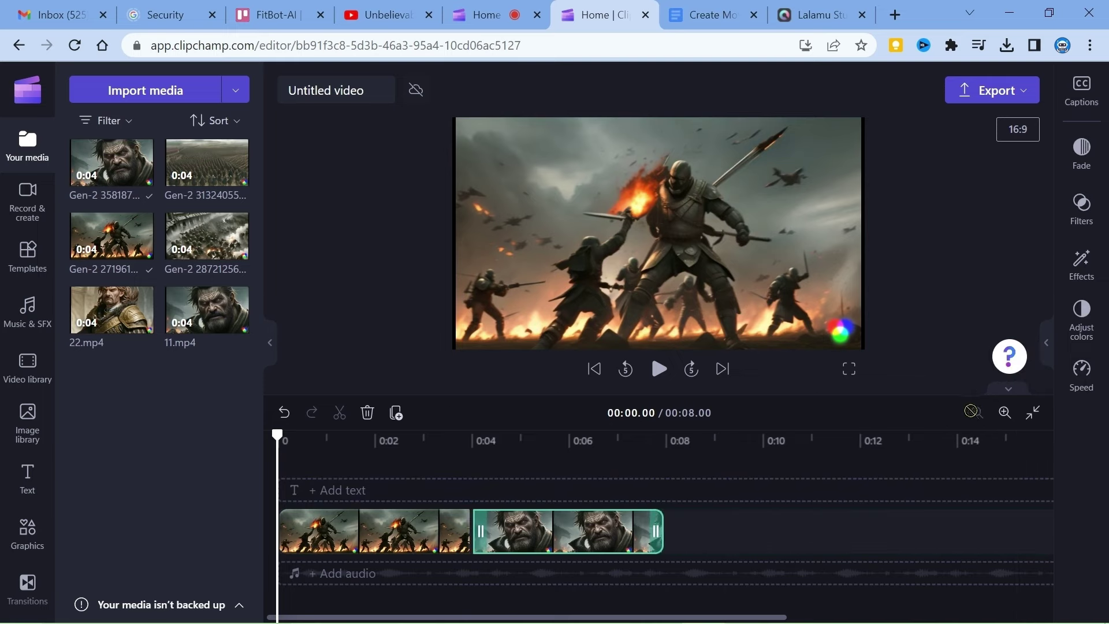
left_click_drag(281, 263, 775, 516)
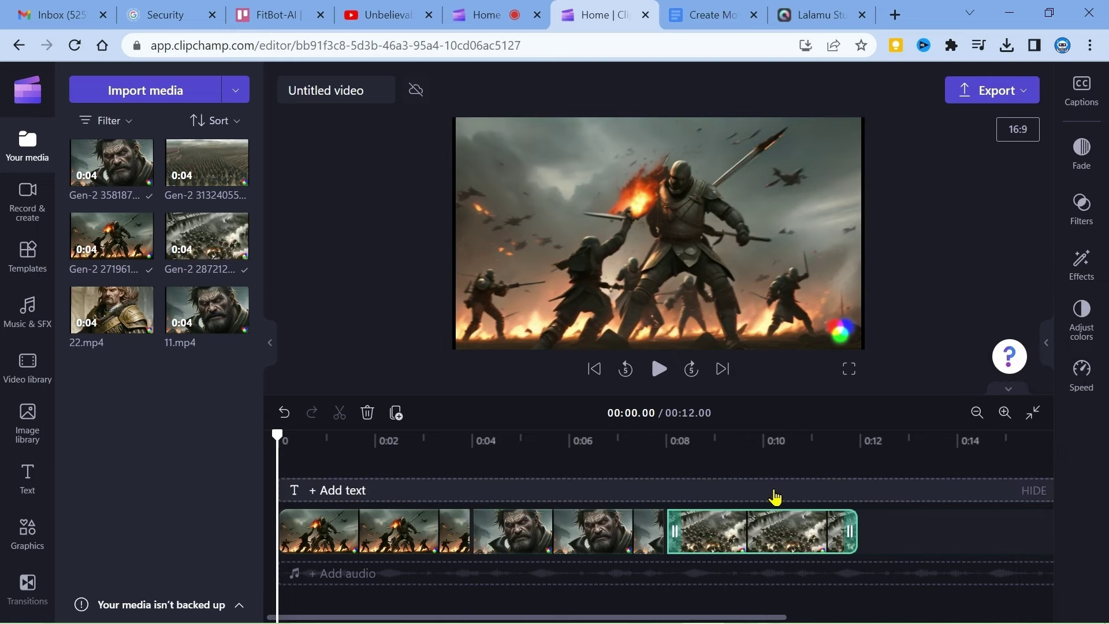
left_click_drag(108, 312, 687, 530)
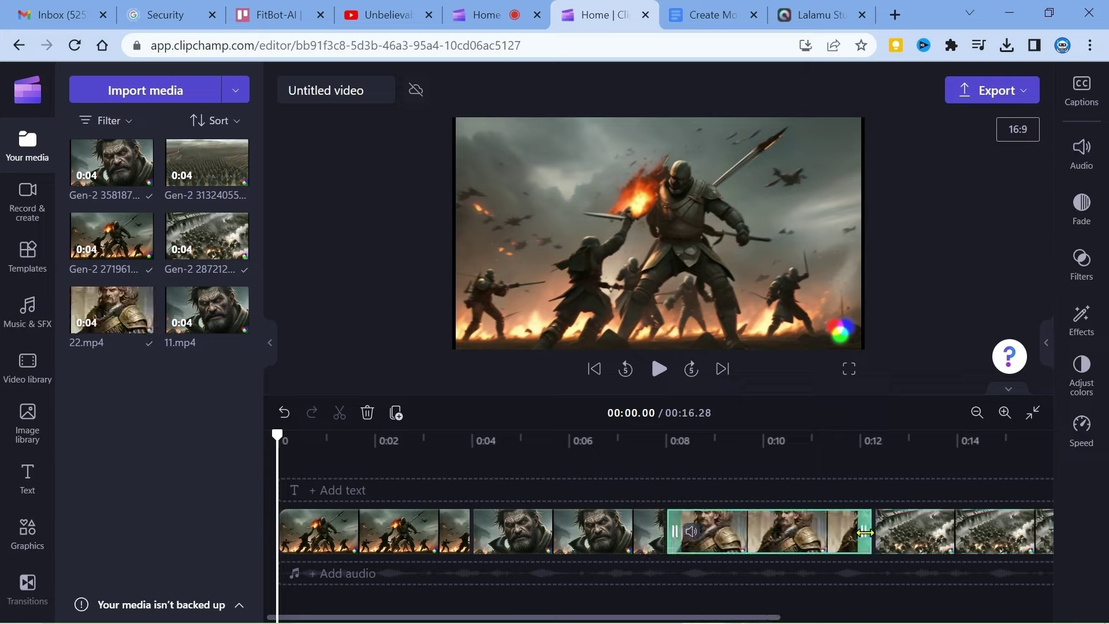
- Preview the 13-second trailer full screen, then move playback to about 4 seconds
left_click(848, 370)
left_click(108, 611)
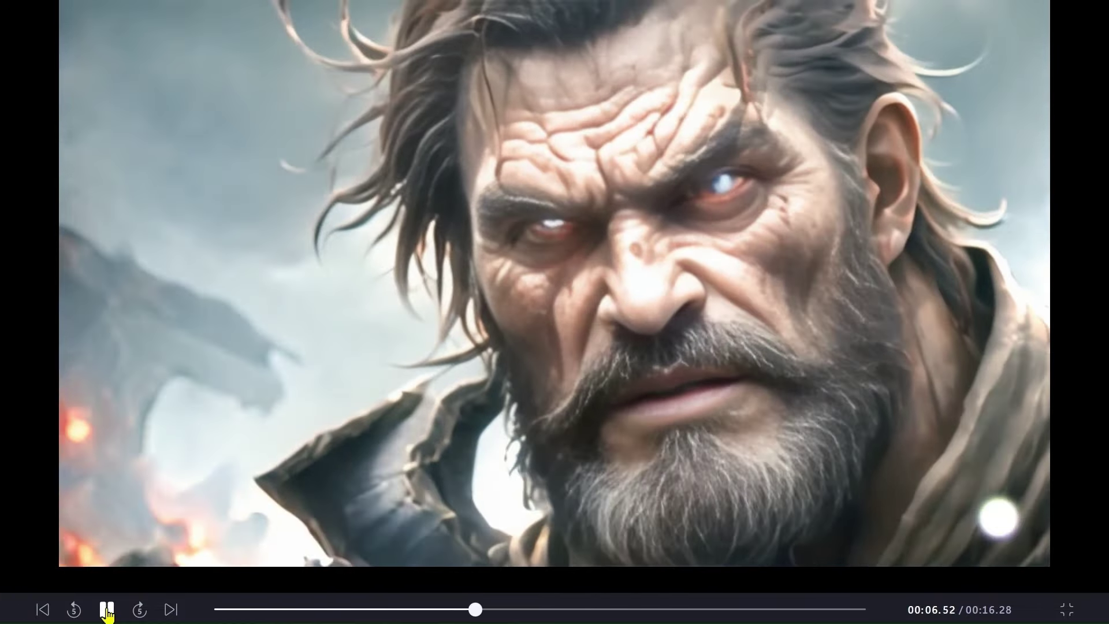
key("Escape")
left_click(480, 460)
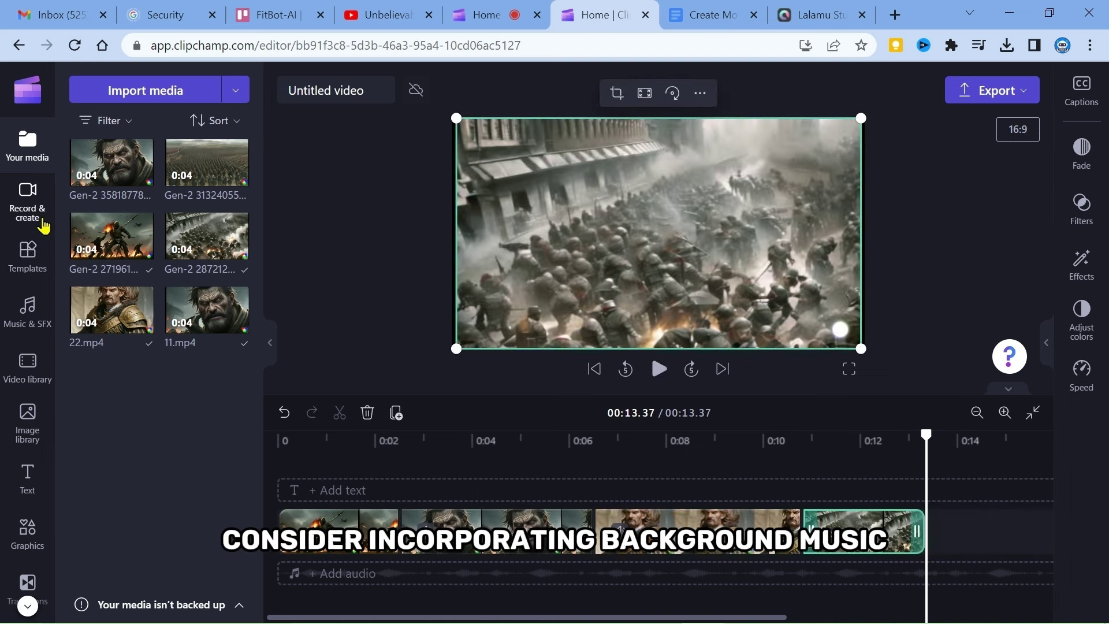
- Search Google for pixabay in a new tab and open the Pixabay website
left_click(896, 15)
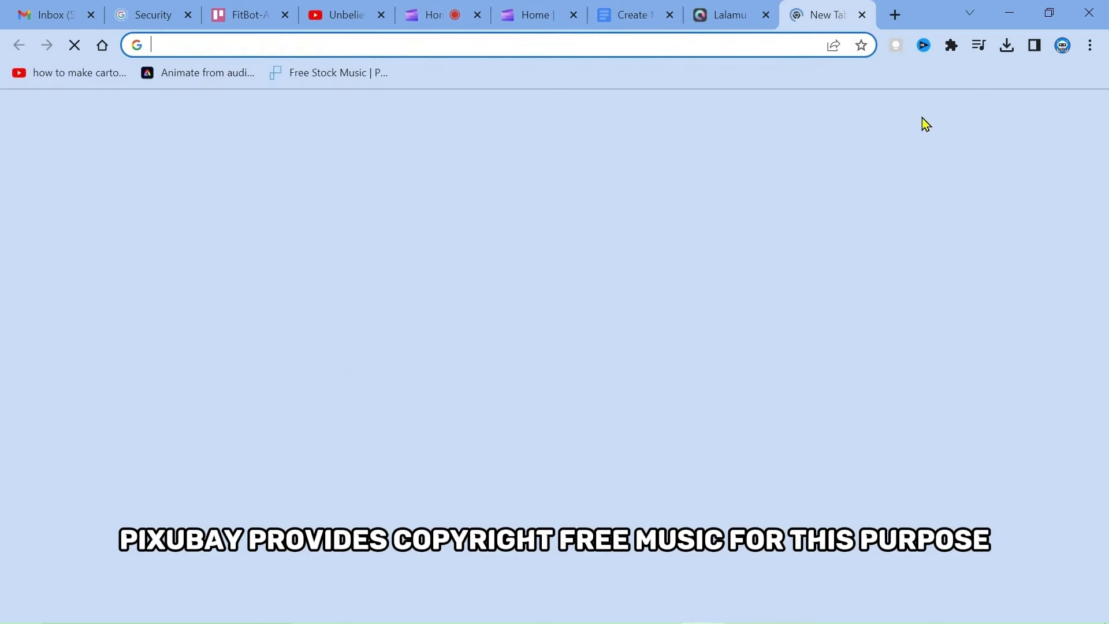
type("pixa")
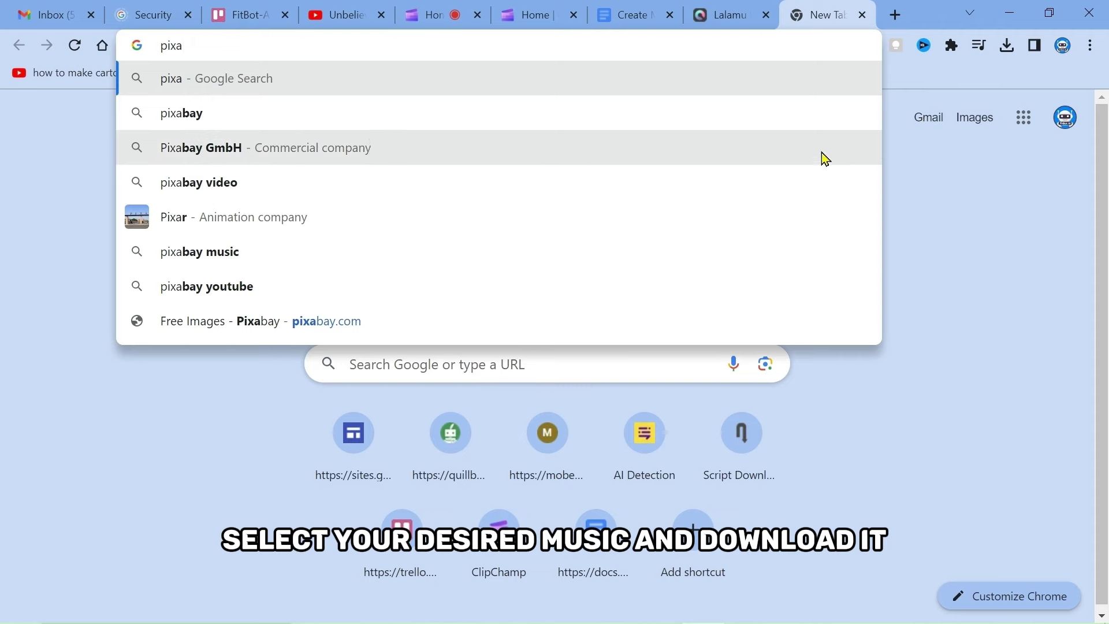
left_click(178, 119)
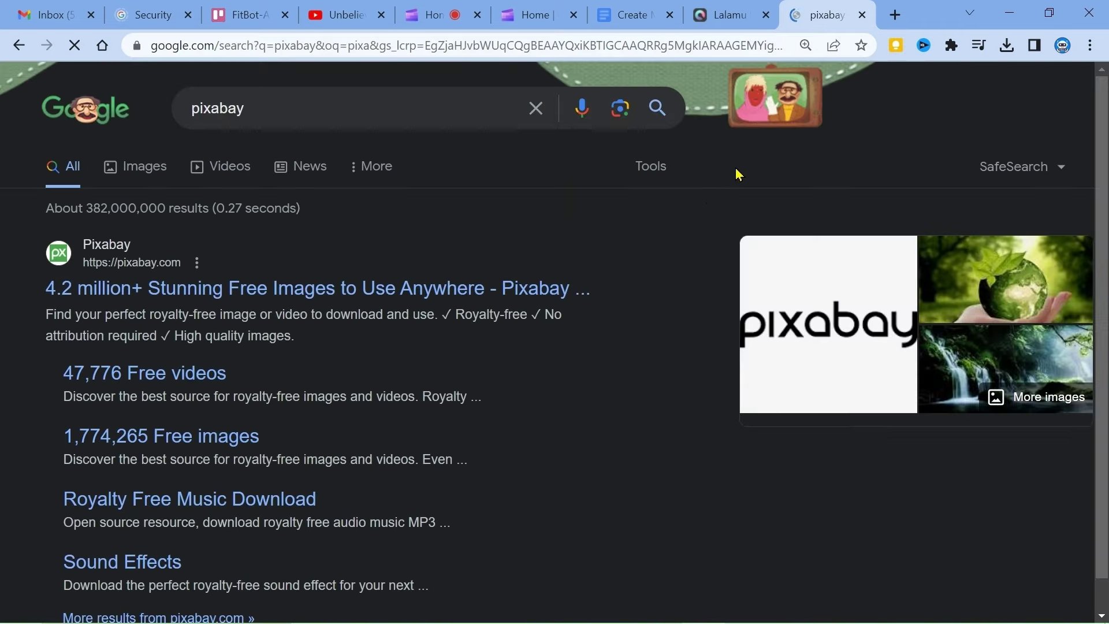
left_click(134, 291)
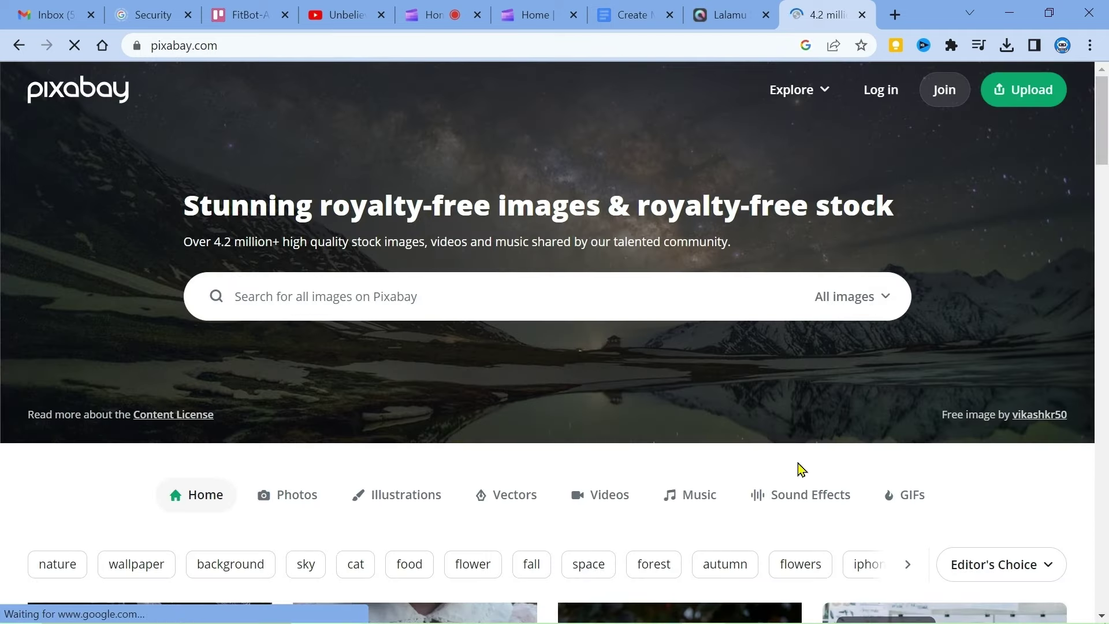
- Search Pixabay's music section for cinematic tracks
left_click(705, 503)
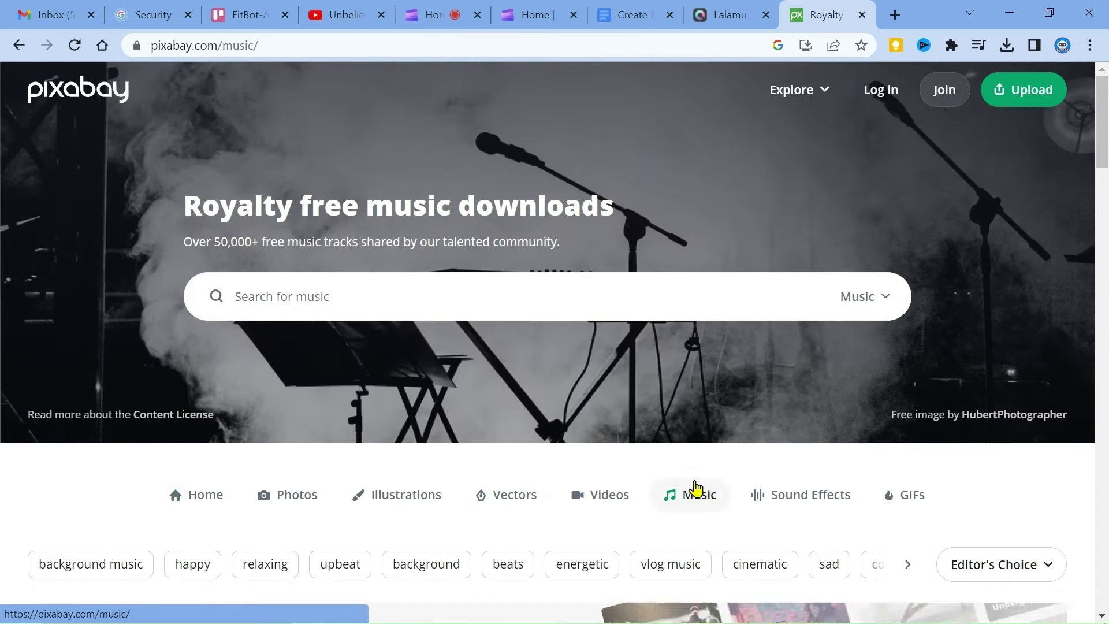
scroll(578, 450, "down", 5)
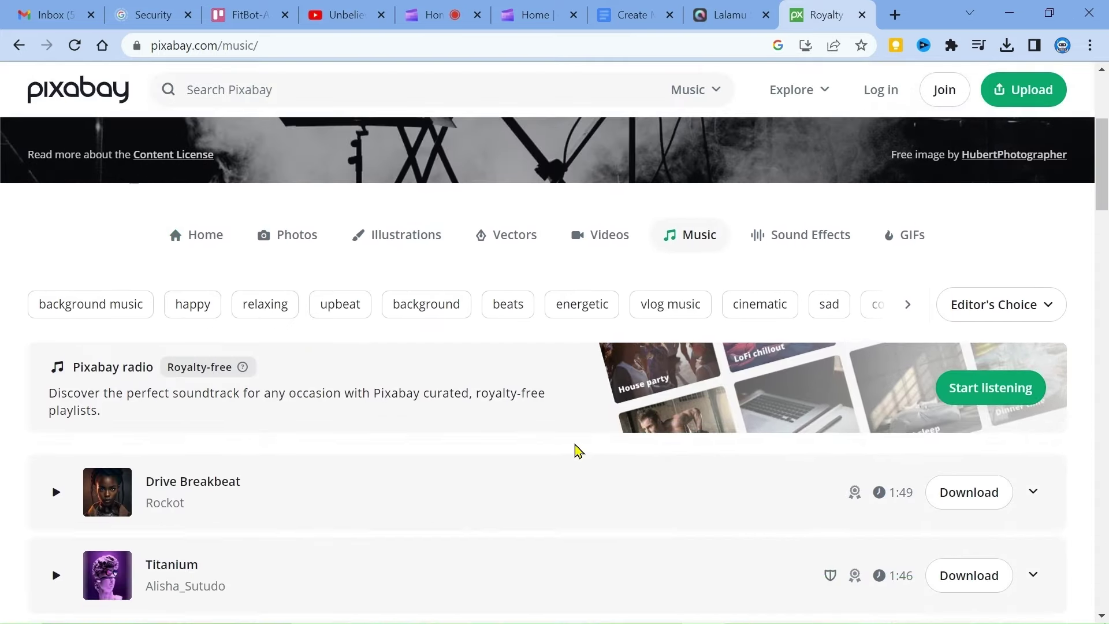
scroll(486, 363, "up", 5)
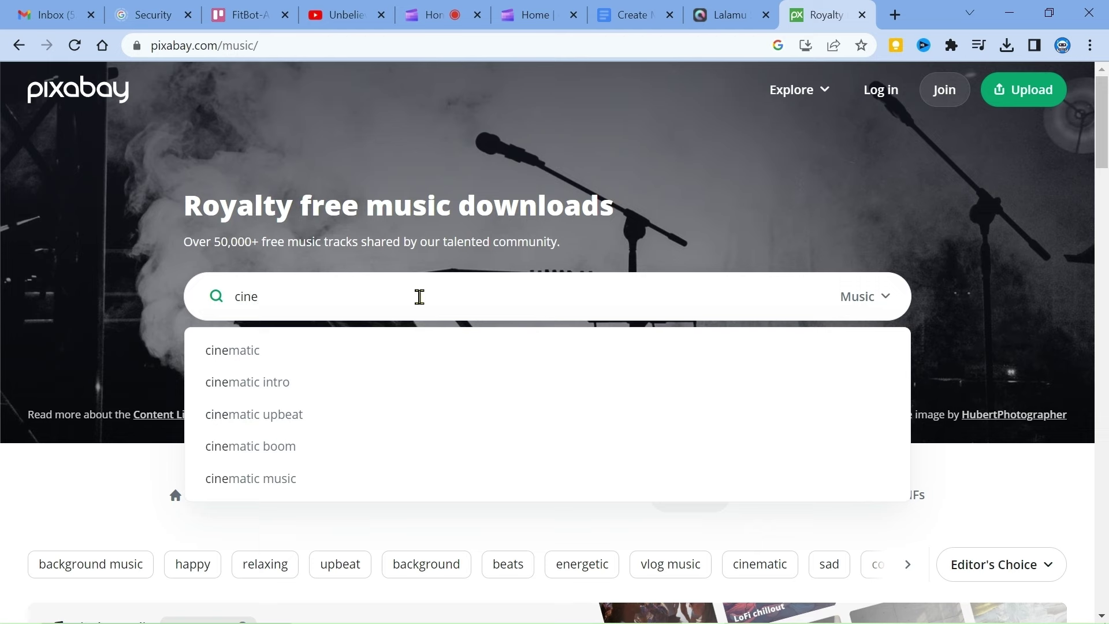
left_click(322, 361)
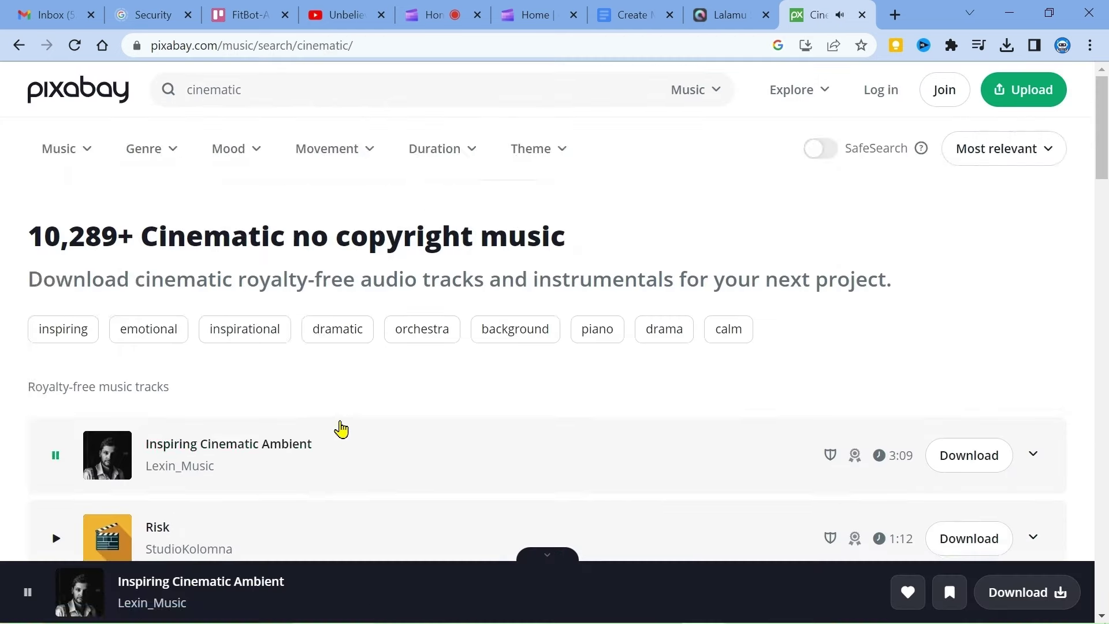
- Preview Honor and Sword (Main) and download it as honor-and-sword-main-11222.mp3
scroll(318, 439, "down", 3)
left_click(75, 45)
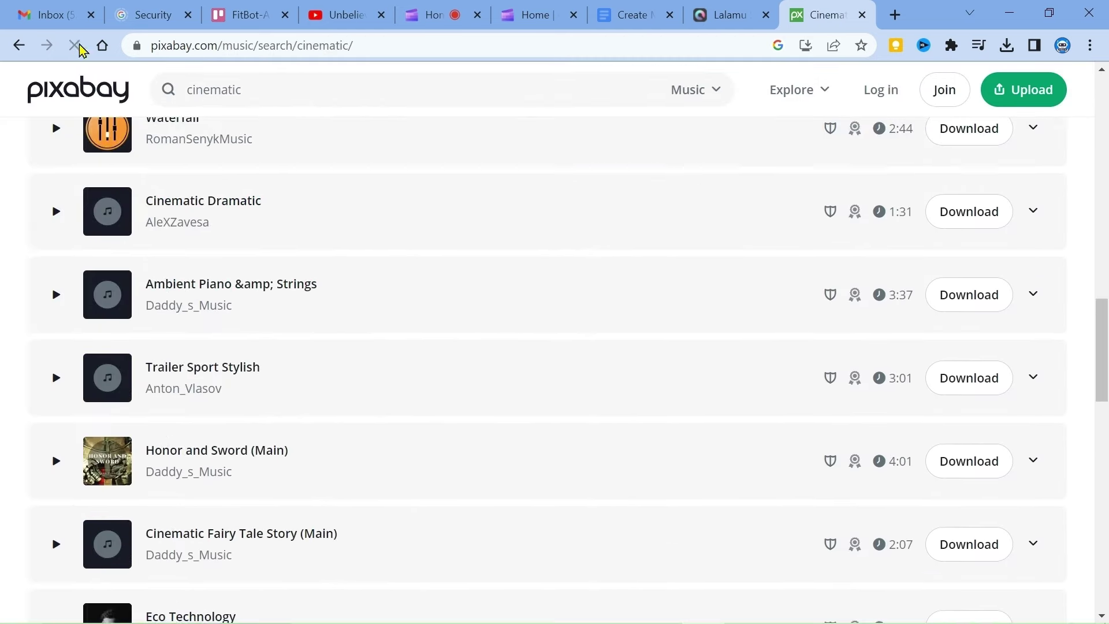
left_click(56, 462)
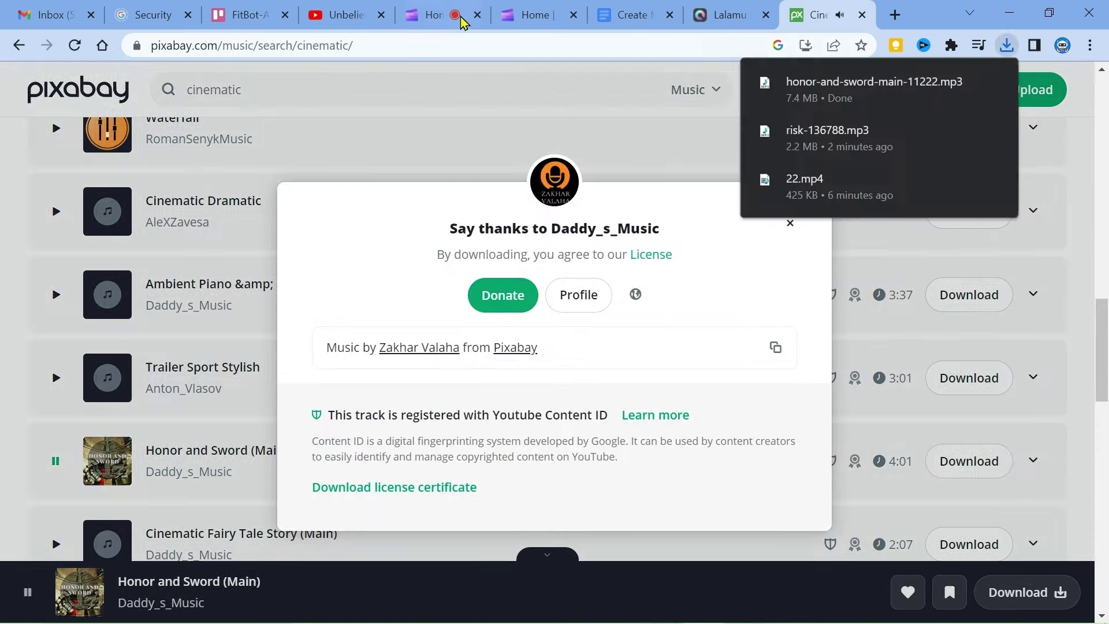
left_click(526, 14)
- Import the honor-and-sword MP3 and place it on the audio track under the clips
left_click(145, 90)
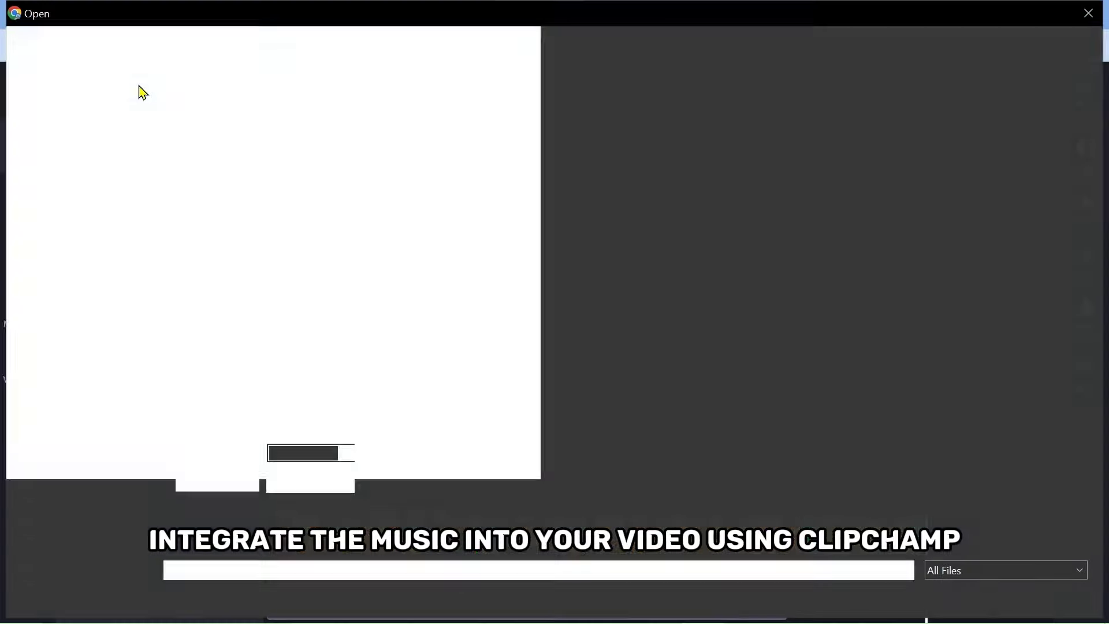
double_click(293, 211)
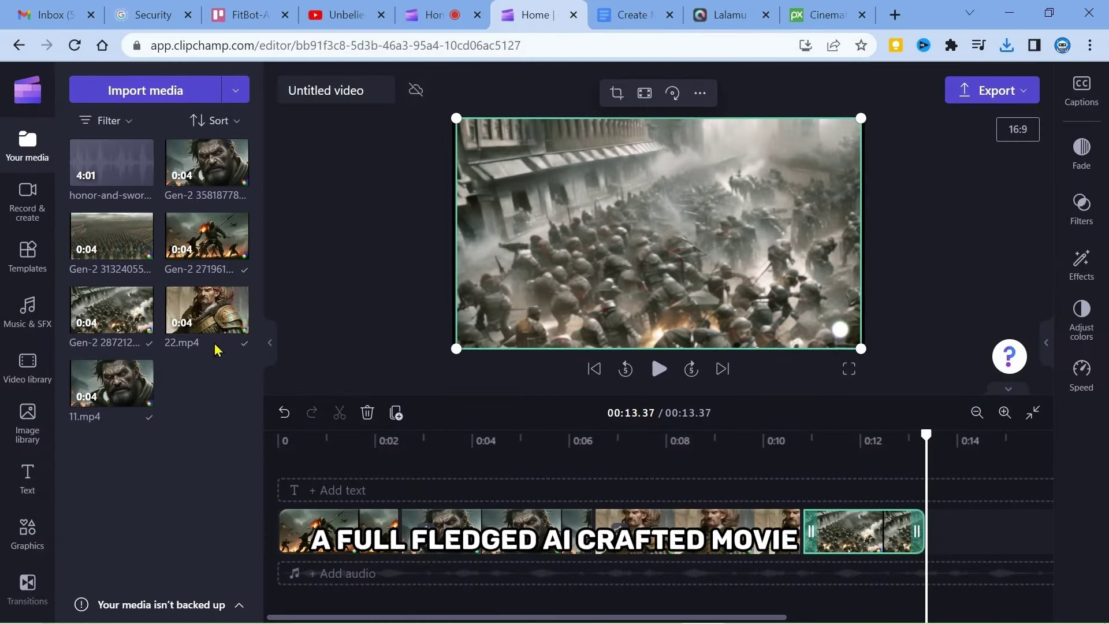
mouse_move(99, 167)
left_click_drag(87, 166, 287, 578)
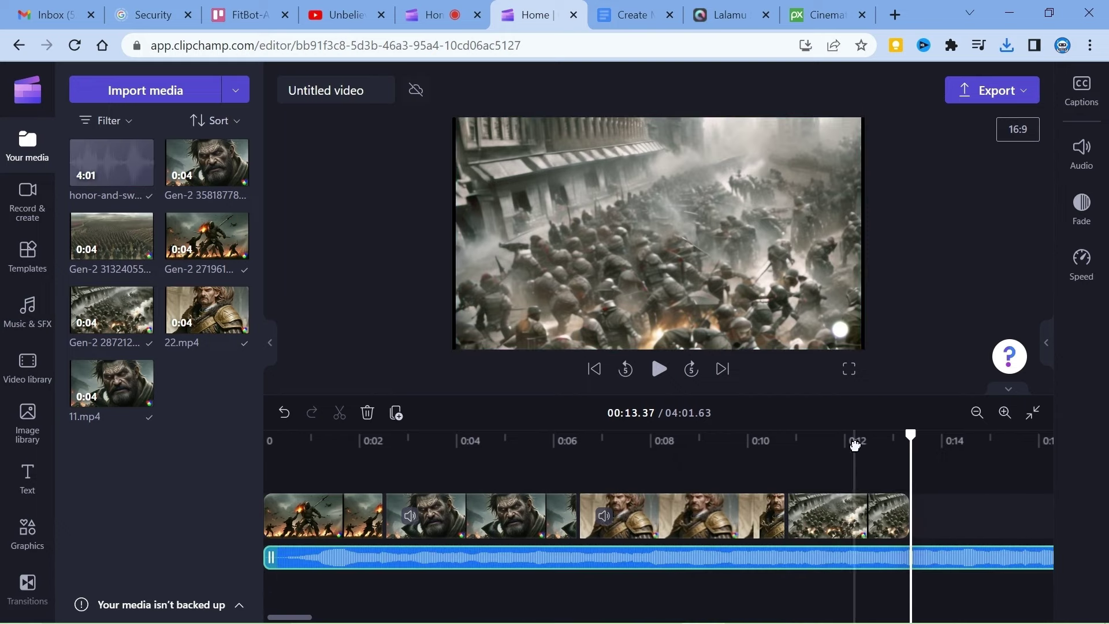
- Play the trailer with music from the start and set the playhead at 00:01.28
left_click_drag(912, 446, 205, 433)
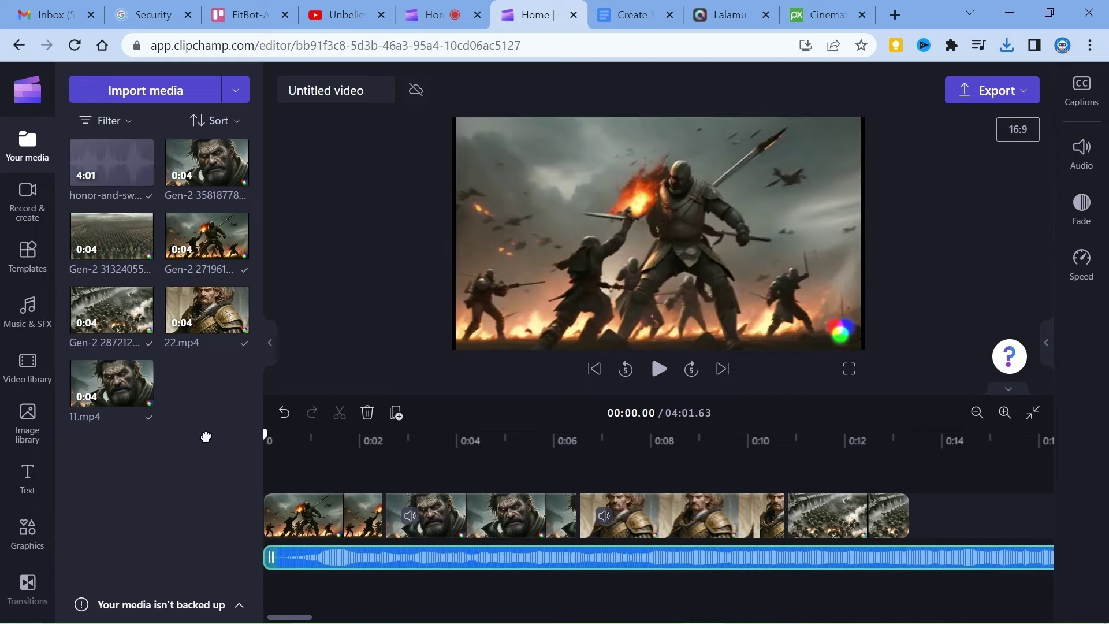
left_click(661, 378)
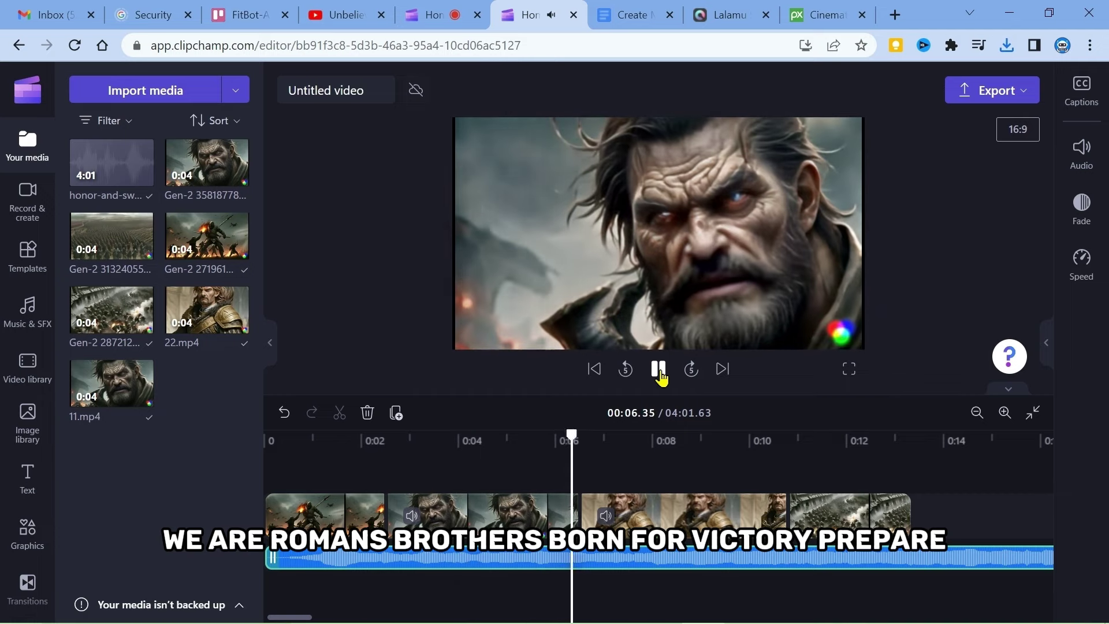
left_click(659, 370)
left_click(404, 515)
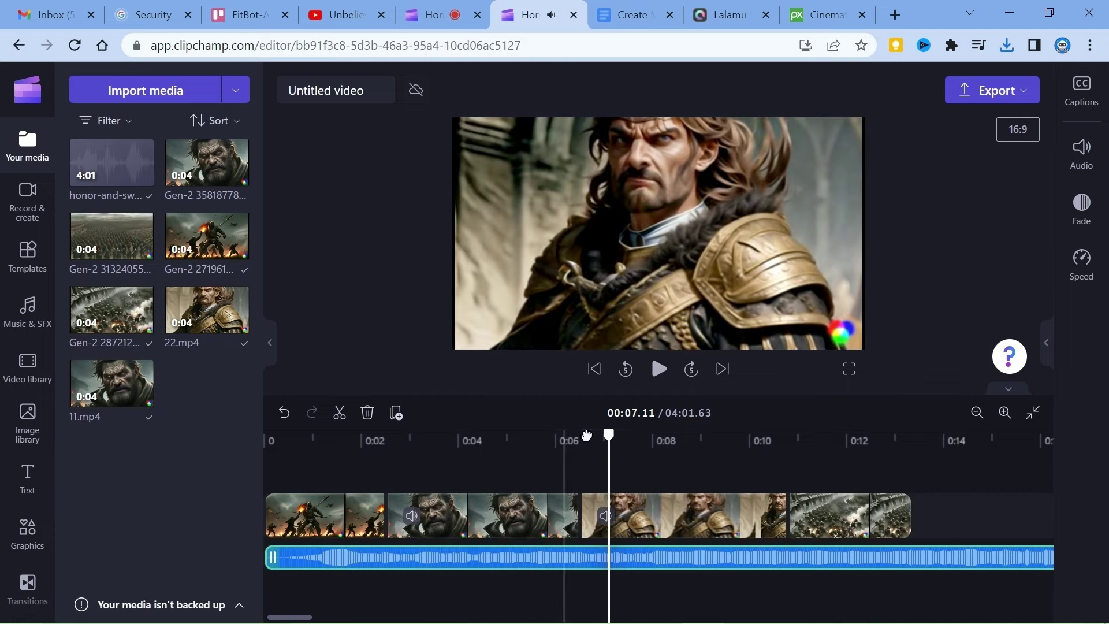
left_click_drag(610, 437, 206, 444)
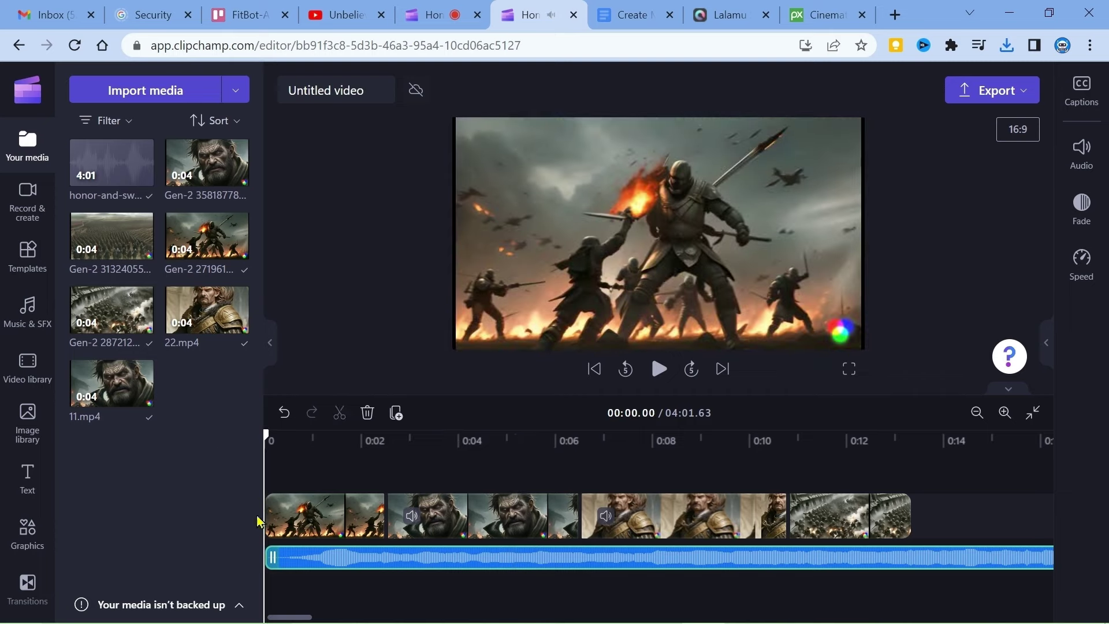
left_click(326, 440)
- Split the music at 00:01.28, delete the opening piece, and move the rest to 0:00
left_click(340, 412)
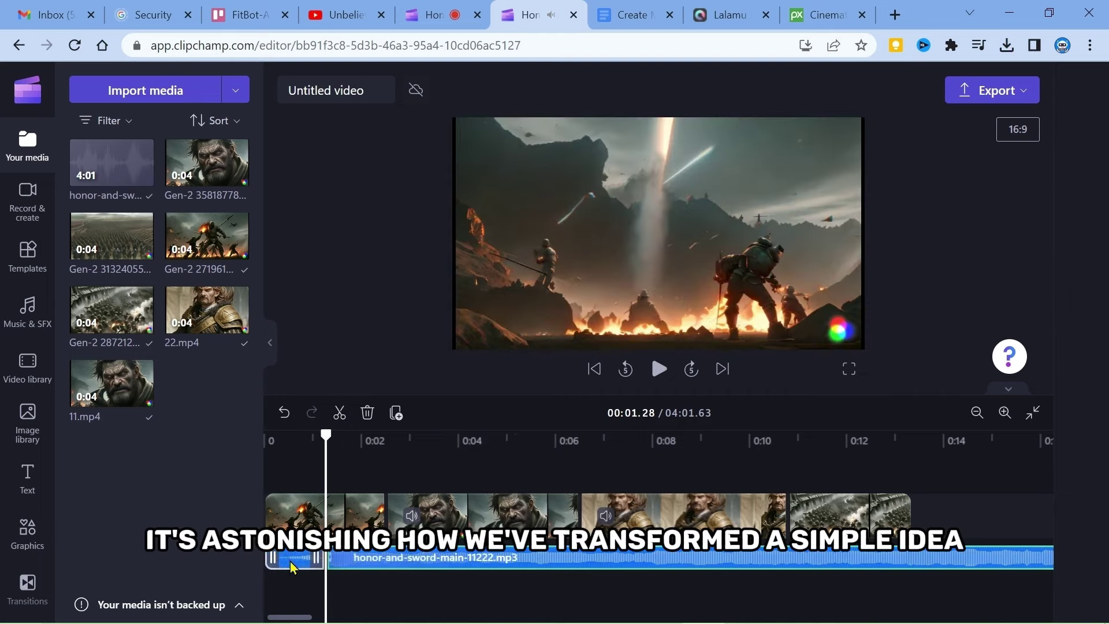
right_click(291, 565)
left_click(335, 548)
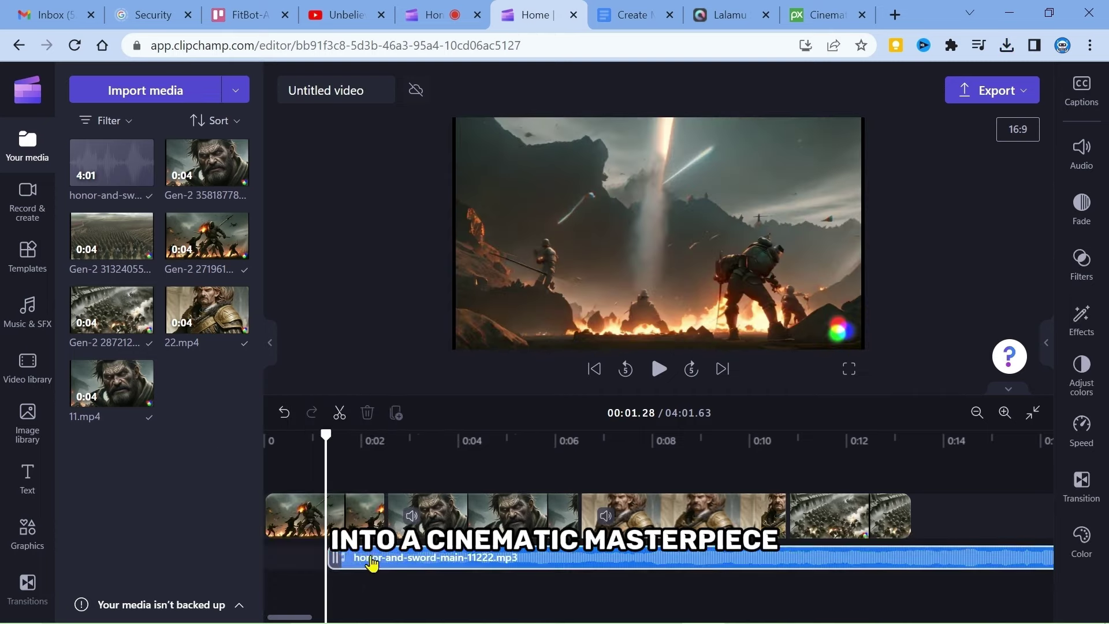
left_click_drag(366, 566, 312, 558)
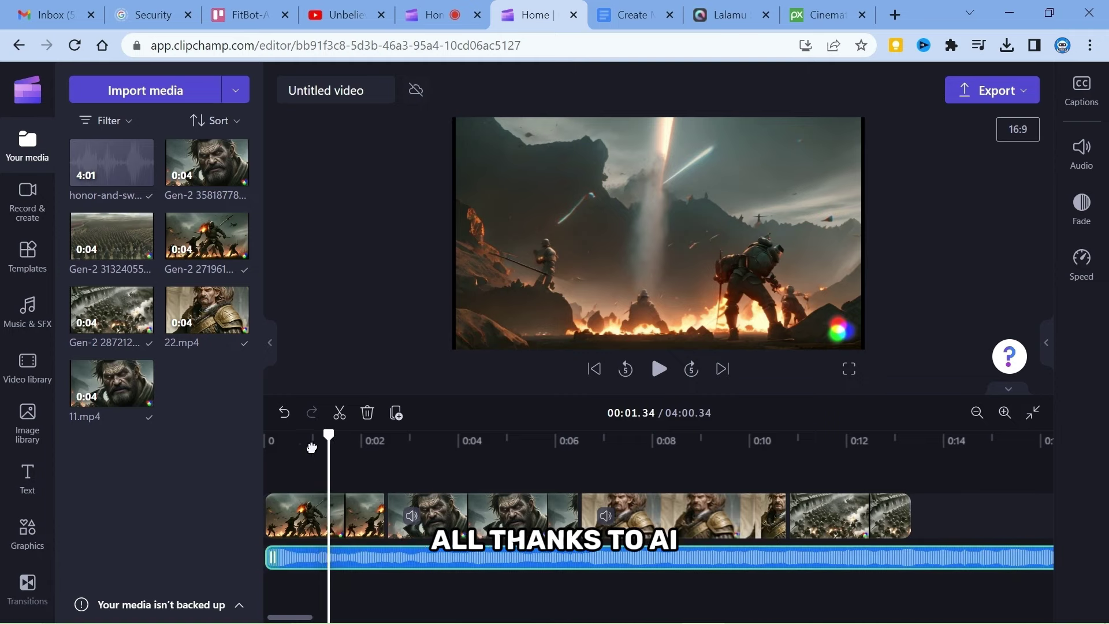
- Boost the music volume to 156% and play the finished trailer full screen from the start
left_click(274, 444)
left_click(659, 369)
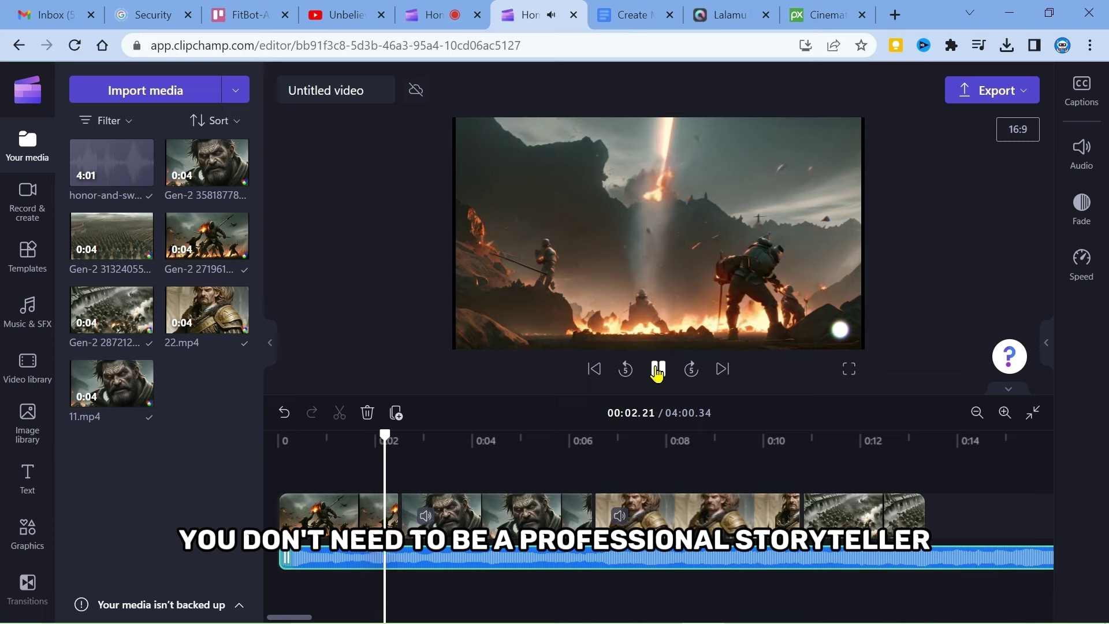
left_click(659, 370)
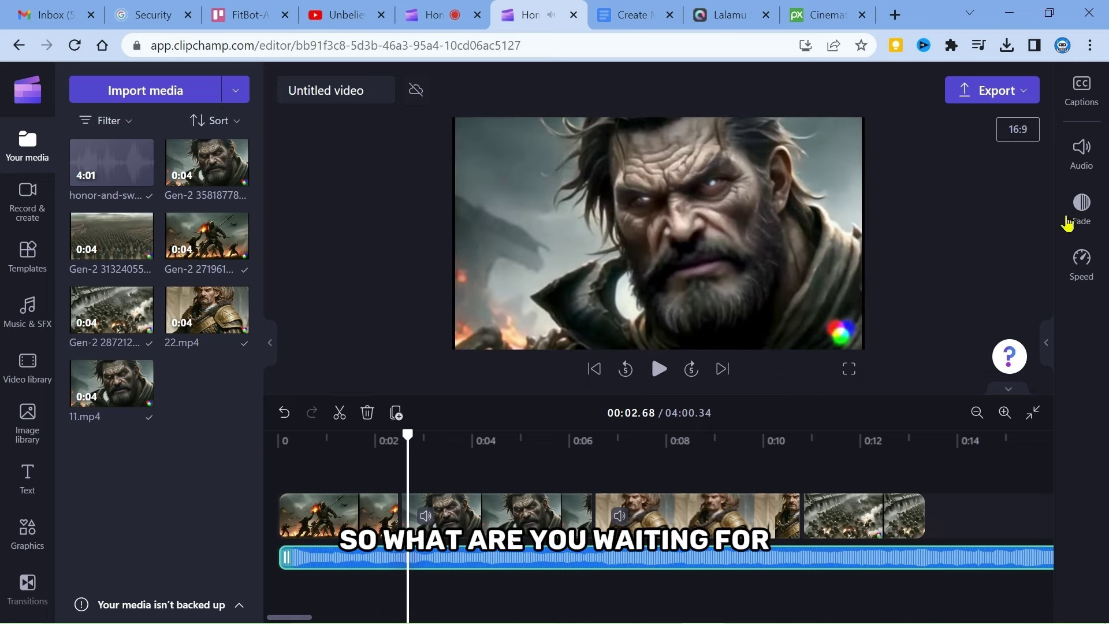
left_click(1085, 151)
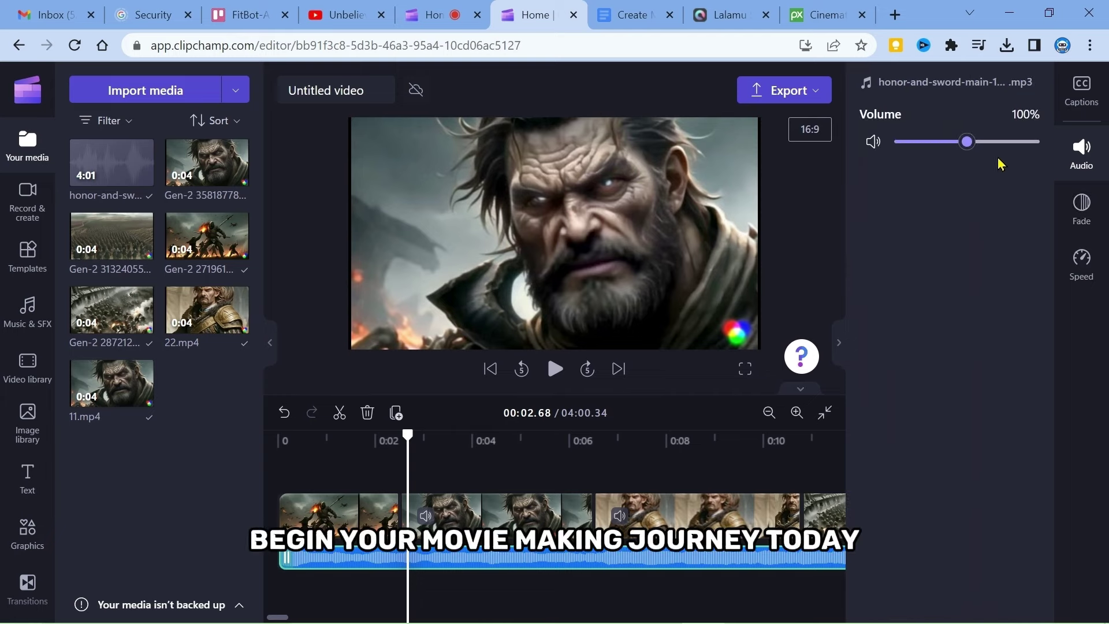
left_click(842, 342)
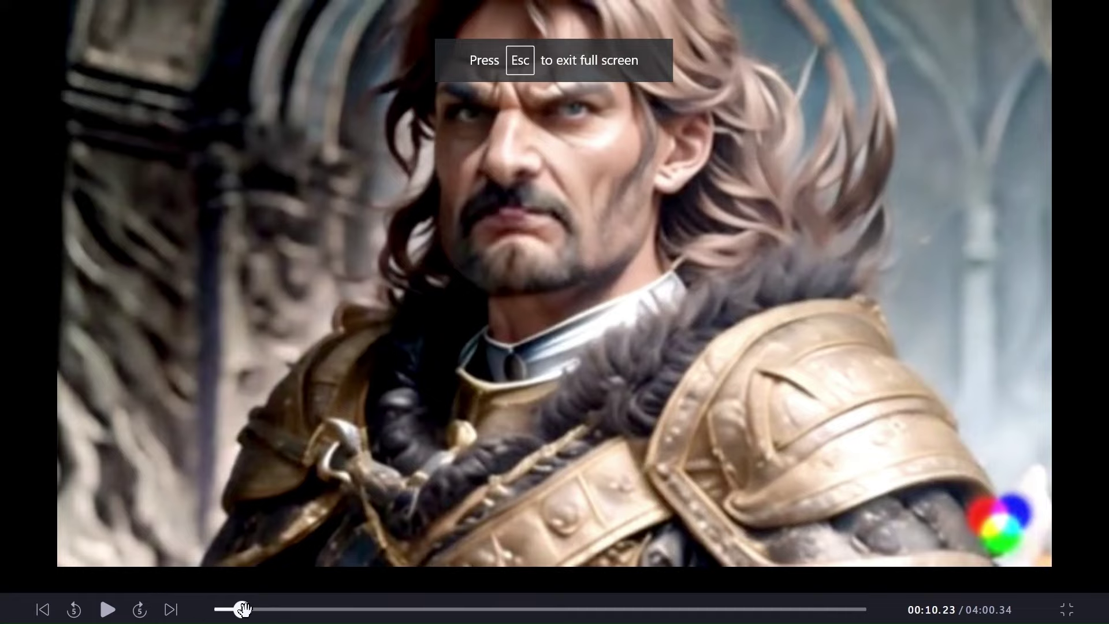
left_click_drag(244, 609, 198, 614)
left_click(111, 615)
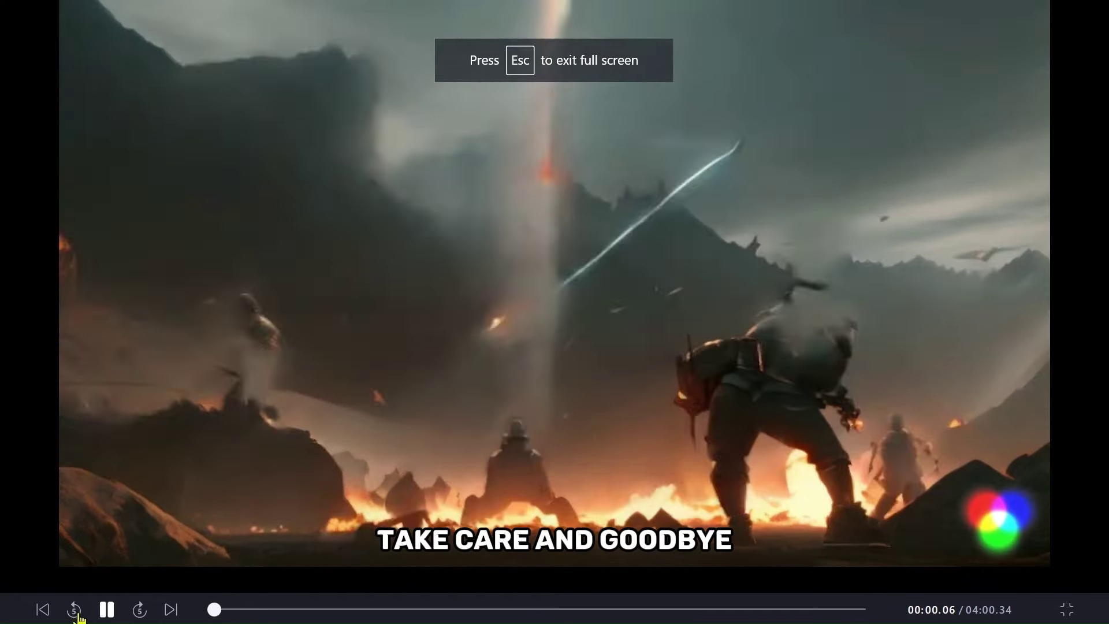